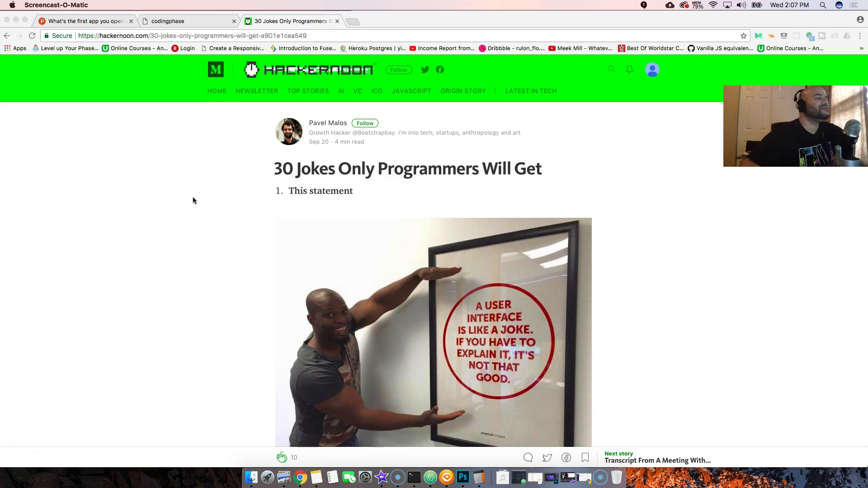
Move past the opening user-interface joke image to joke 2's Processing warning dialog.
click(214, 197)
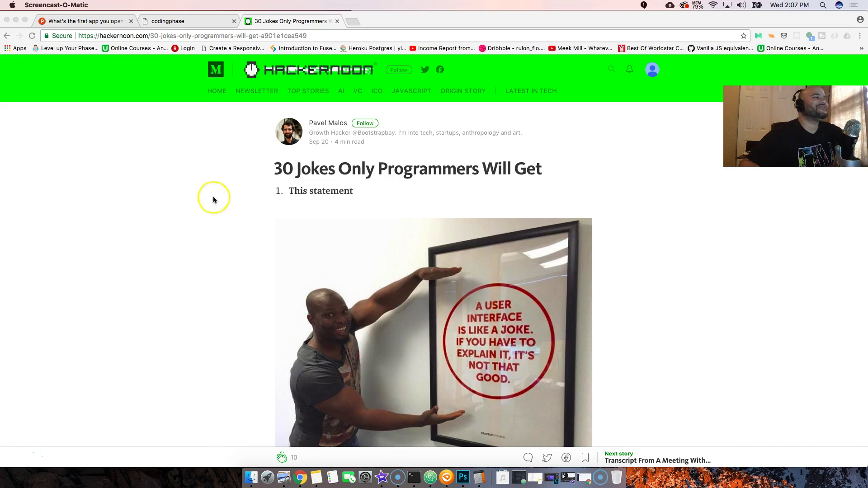
scroll(242, 198, down, 2)
click(246, 204)
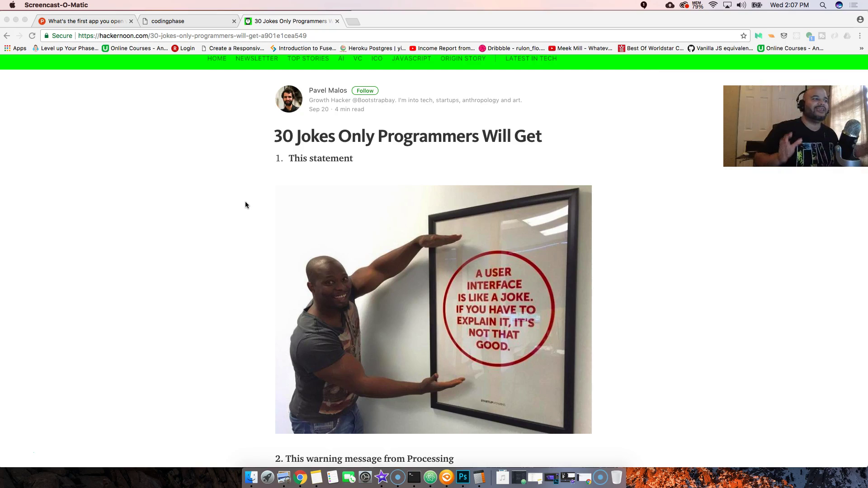
scroll(246, 204, down, 5)
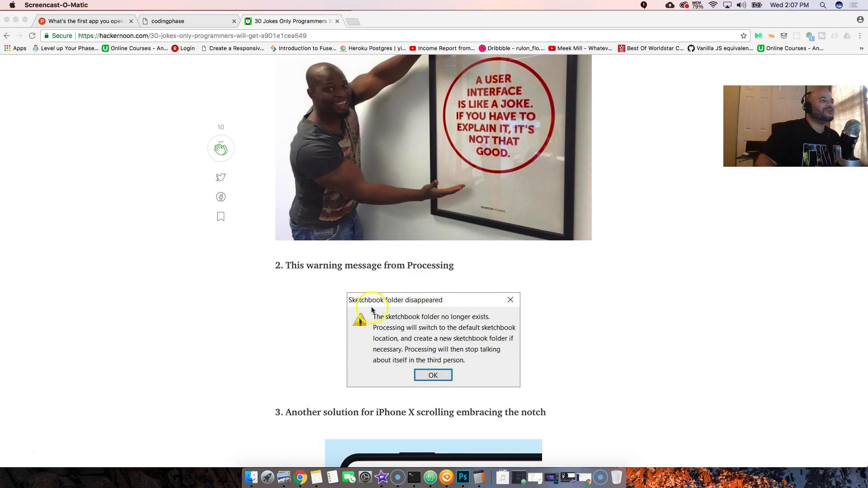
scroll(309, 288, up, 1)
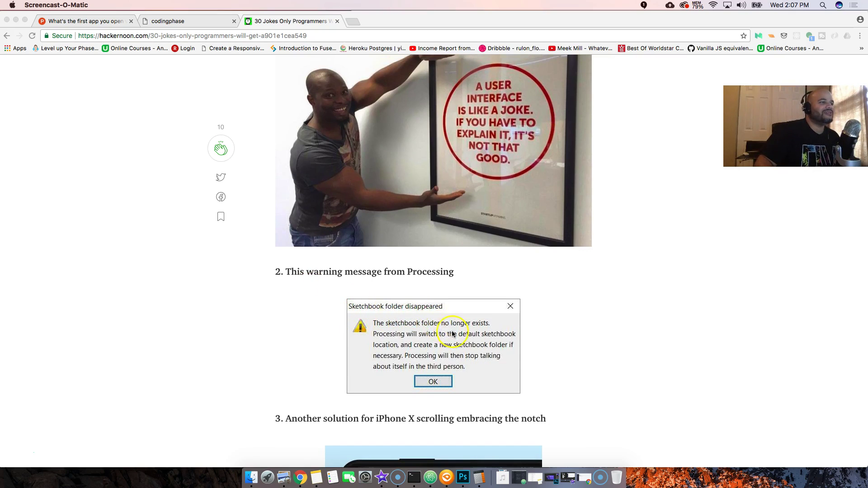
scroll(458, 345, down, 1)
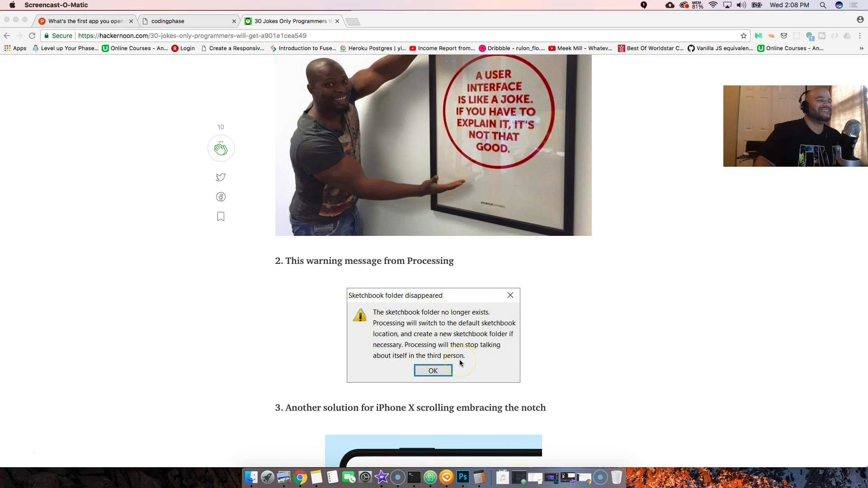
scroll(459, 364, down, 3)
scroll(451, 359, down, 4)
scroll(446, 359, down, 2)
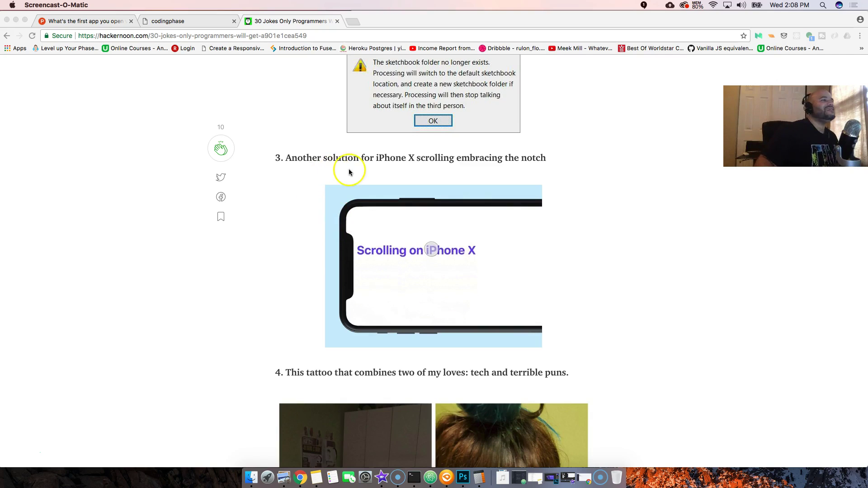
scroll(349, 171, up, 1)
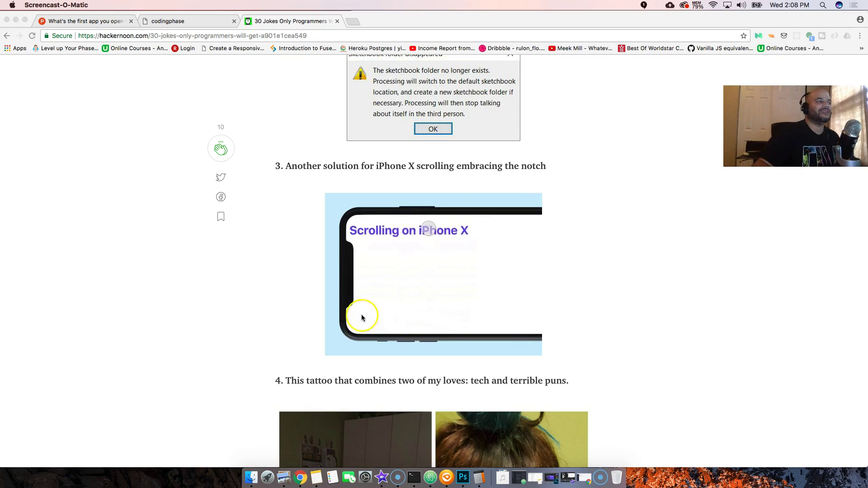
scroll(363, 319, down, 2)
scroll(366, 306, down, 2)
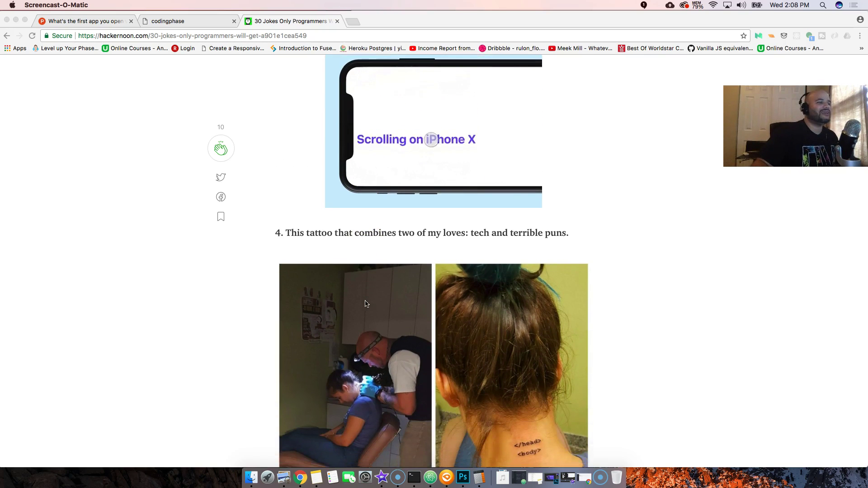
scroll(363, 292, down, 3)
Read past the tattoo photos and 'Writing documentation' O RLY cover to joke 6's for-loop images.
click(357, 272)
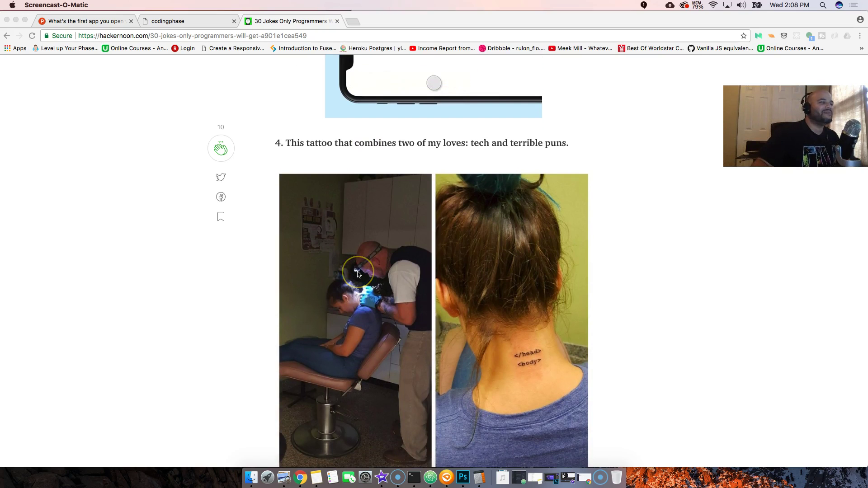
scroll(357, 273, down, 1)
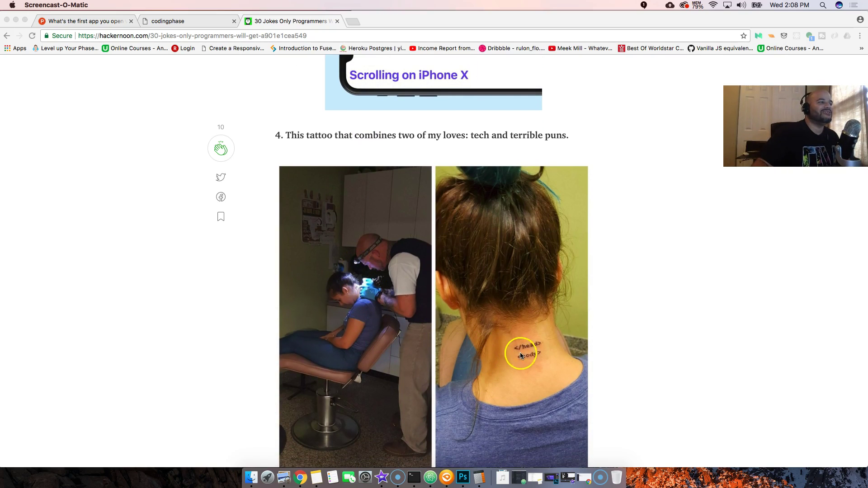
scroll(517, 353, down, 1)
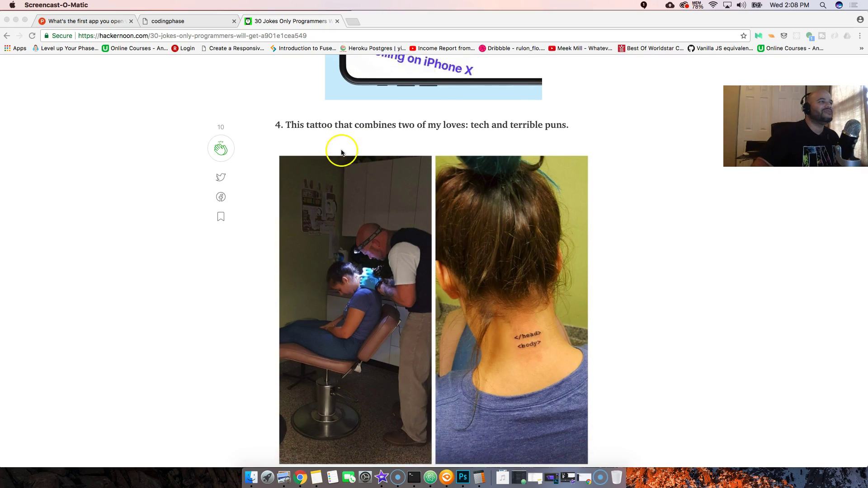
scroll(360, 136, down, 3)
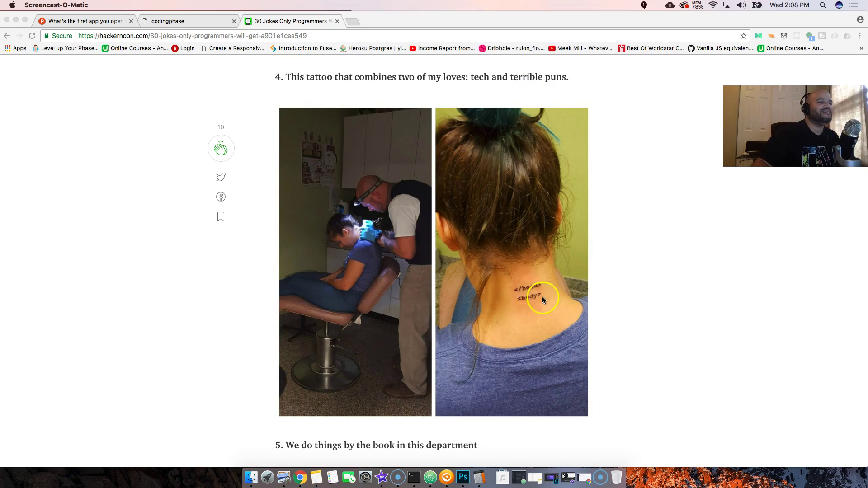
scroll(534, 298, down, 1)
scroll(534, 297, down, 2)
scroll(423, 344, down, 1)
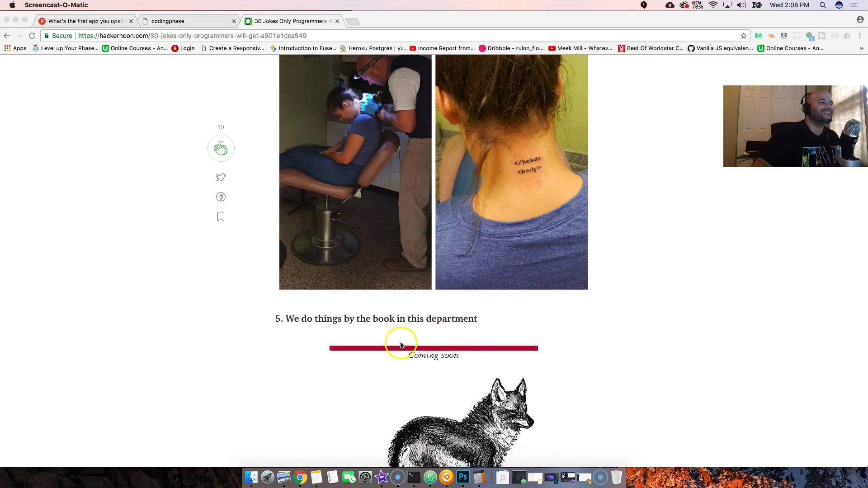
scroll(343, 326, down, 2)
scroll(344, 324, down, 1)
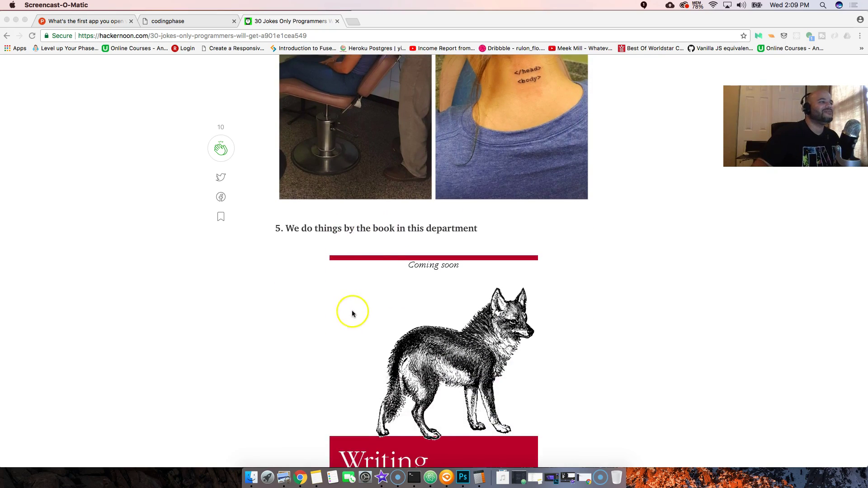
scroll(382, 247, down, 1)
scroll(400, 246, down, 2)
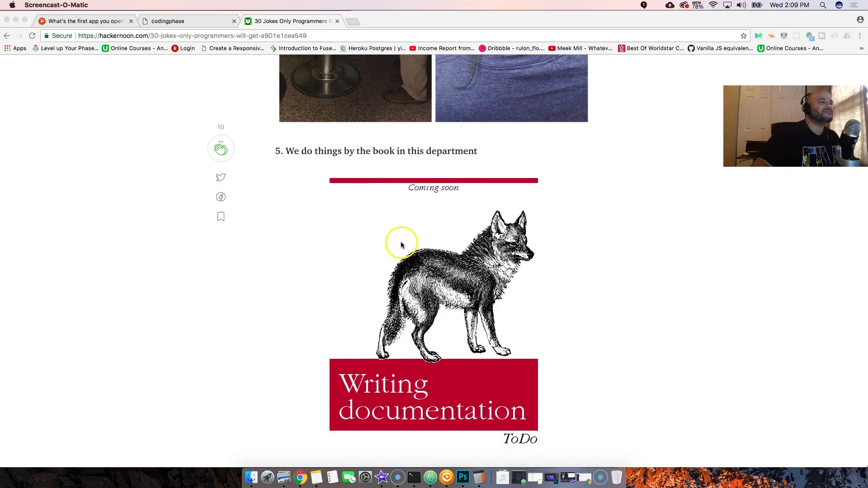
scroll(400, 246, down, 1)
scroll(401, 243, down, 1)
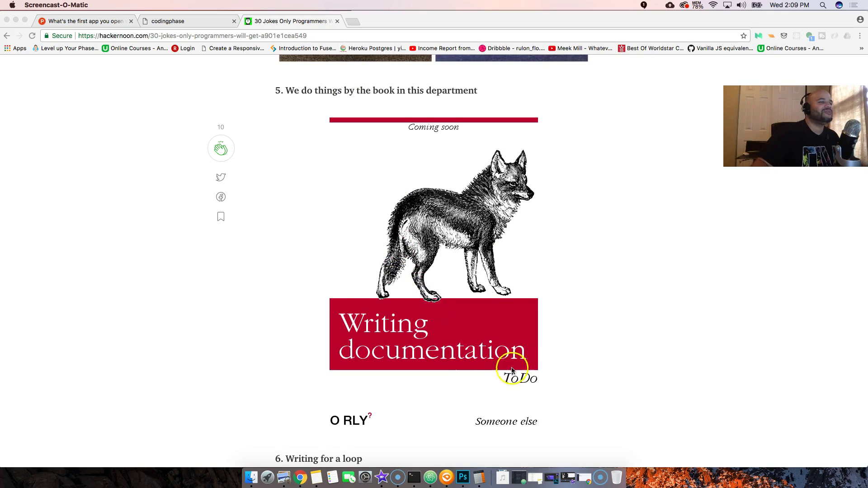
scroll(441, 402, up, 1)
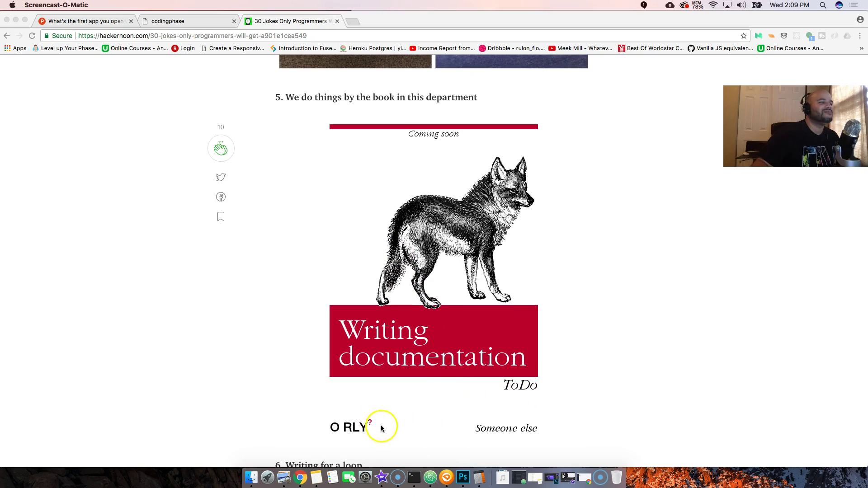
scroll(442, 409, down, 1)
scroll(474, 400, down, 1)
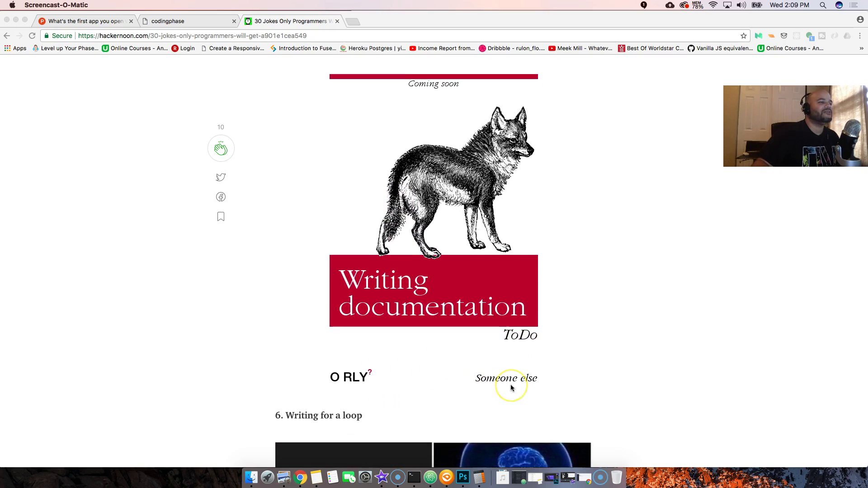
scroll(511, 388, down, 1)
scroll(452, 388, down, 2)
scroll(452, 387, down, 4)
scroll(407, 352, down, 1)
scroll(408, 352, down, 1)
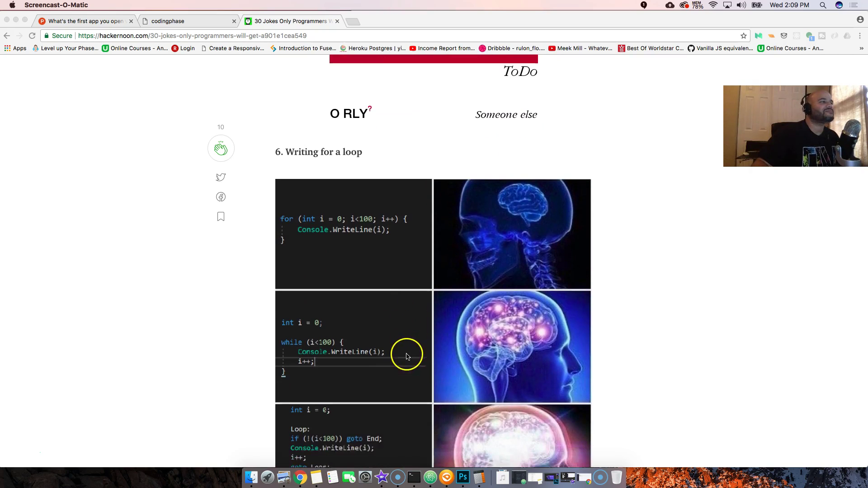
scroll(336, 194, down, 1)
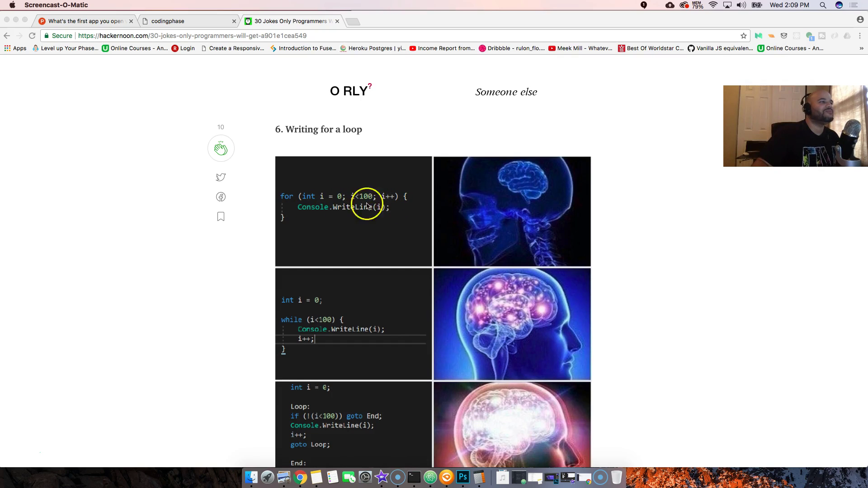
scroll(383, 216, down, 1)
scroll(380, 221, down, 2)
scroll(351, 233, down, 2)
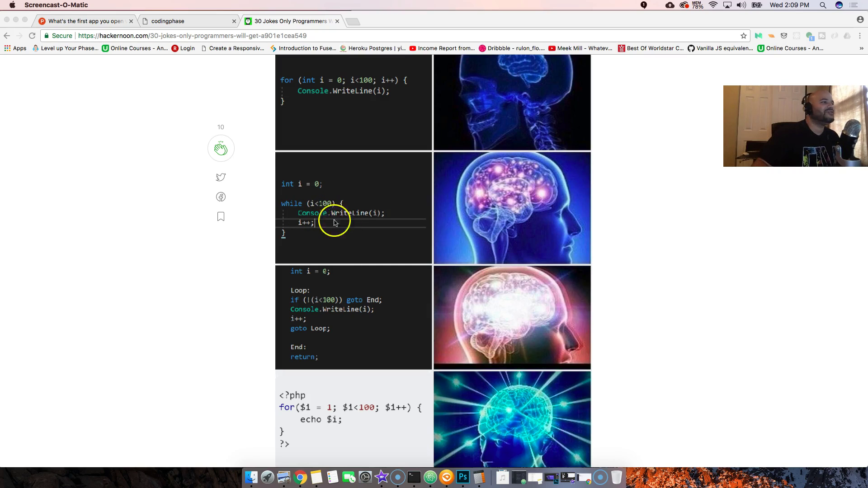
scroll(366, 220, down, 1)
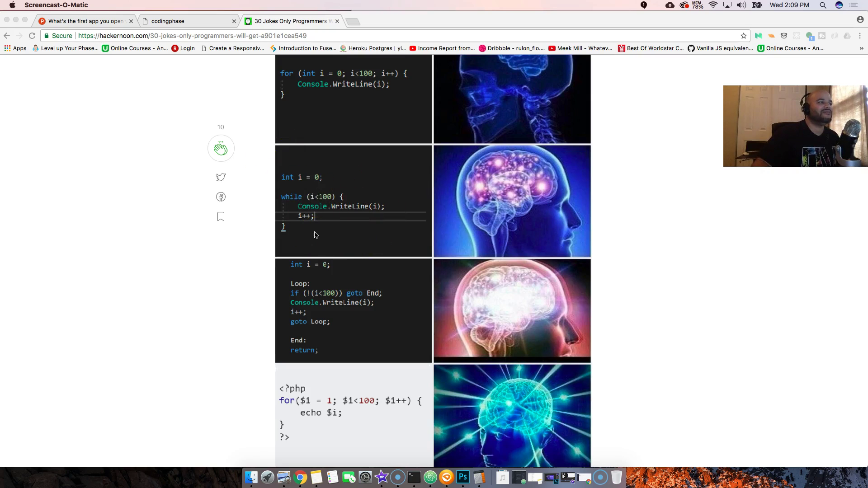
scroll(314, 235, down, 1)
scroll(314, 235, down, 1)
scroll(315, 243, down, 2)
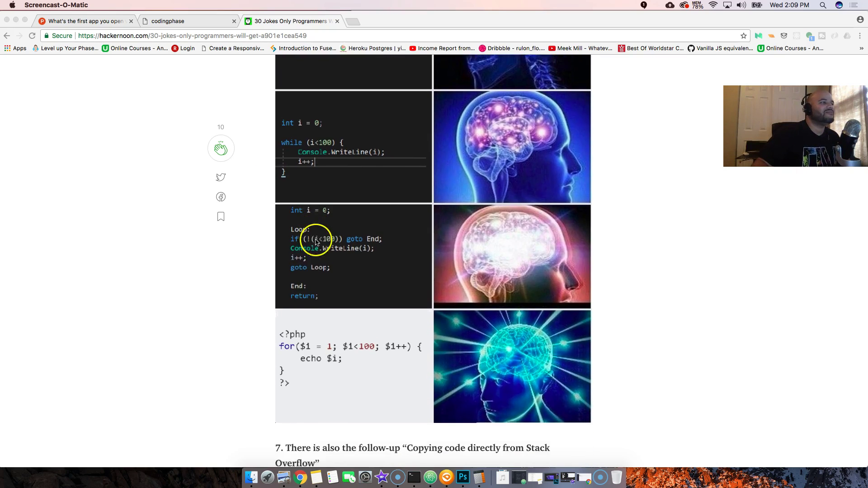
scroll(316, 242, down, 1)
scroll(323, 217, down, 1)
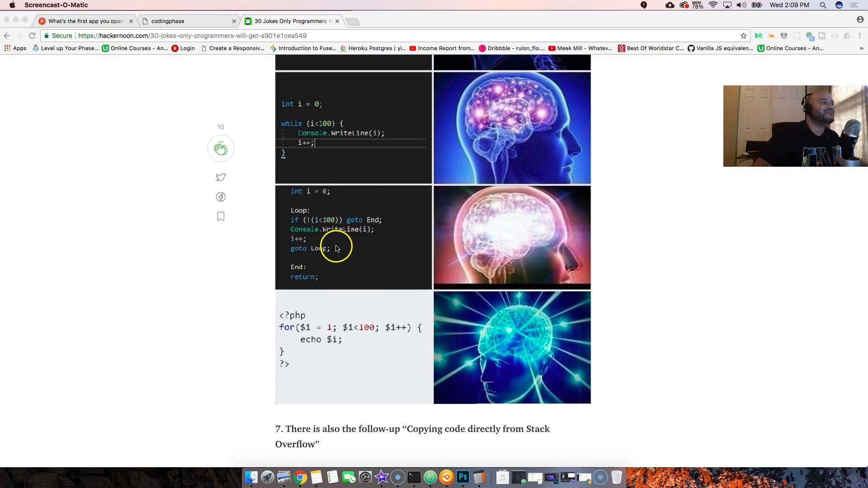
scroll(335, 249, down, 1)
scroll(328, 262, down, 1)
scroll(328, 262, down, 2)
scroll(326, 258, down, 3)
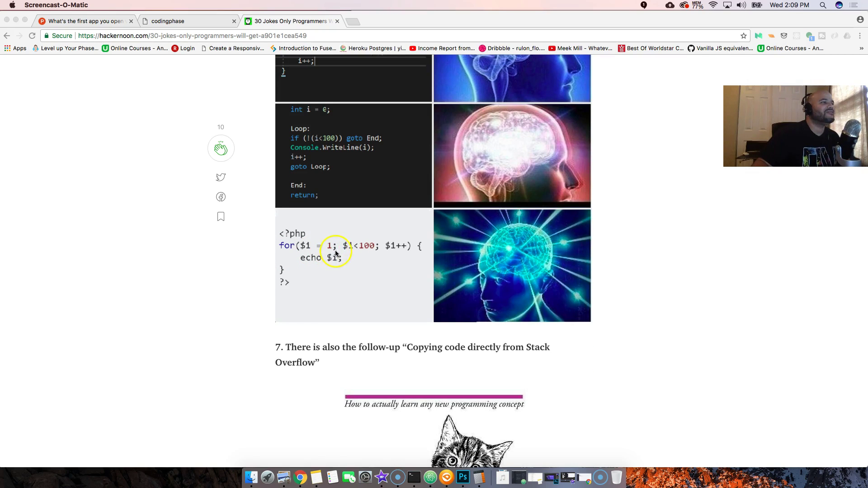
scroll(355, 252, down, 1)
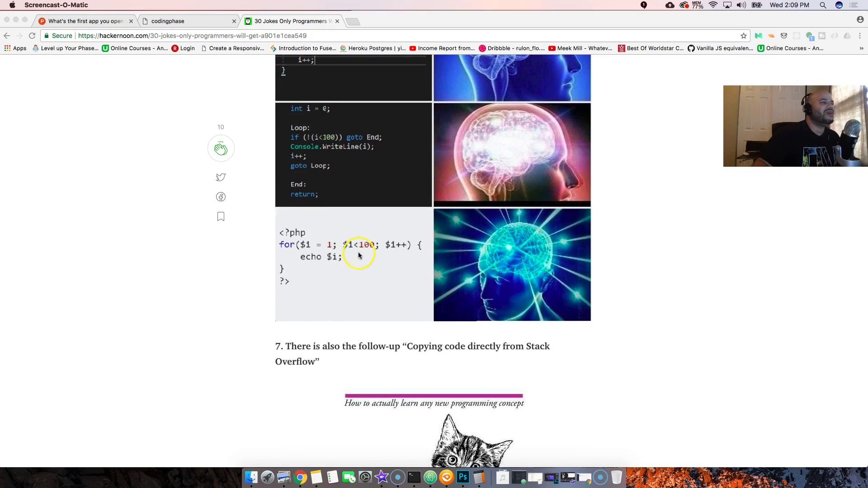
scroll(401, 253, down, 1)
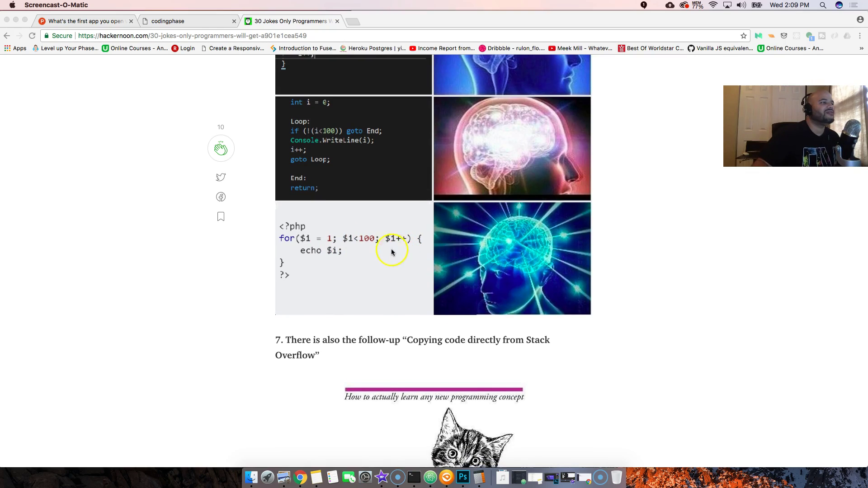
scroll(333, 262, down, 3)
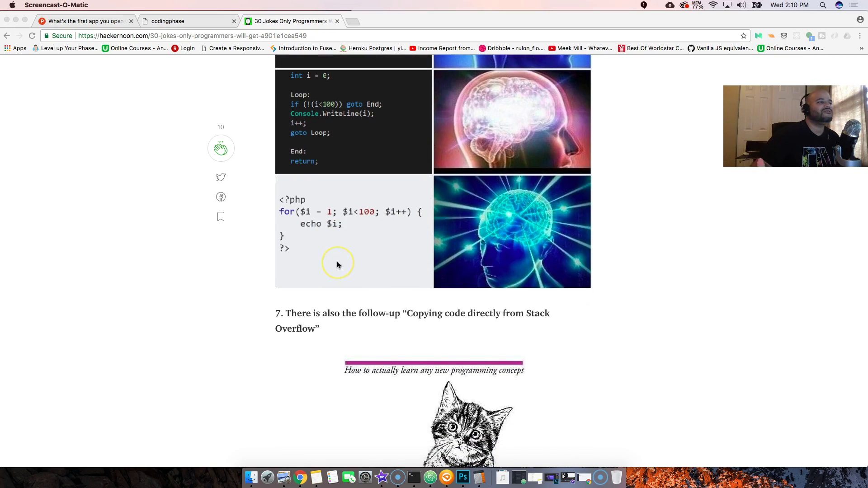
scroll(337, 265, down, 3)
scroll(337, 264, down, 5)
scroll(338, 264, down, 2)
scroll(337, 263, down, 1)
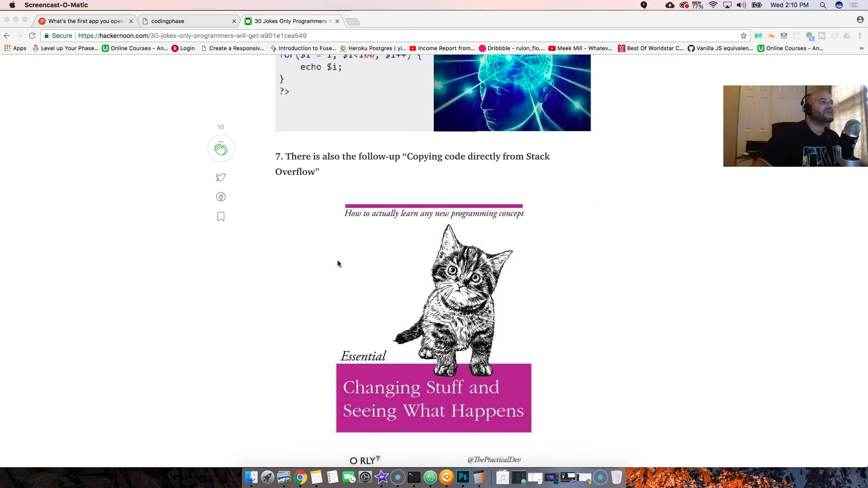
Bring the kitten 'Changing Stuff and Seeing What Happens' cover and joke 8's code-review screenshot into view.
click(344, 196)
scroll(345, 197, down, 2)
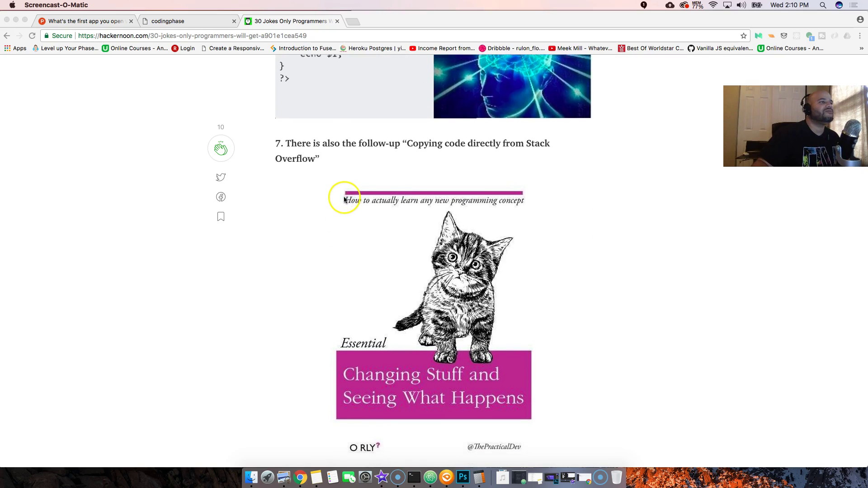
scroll(345, 198, down, 1)
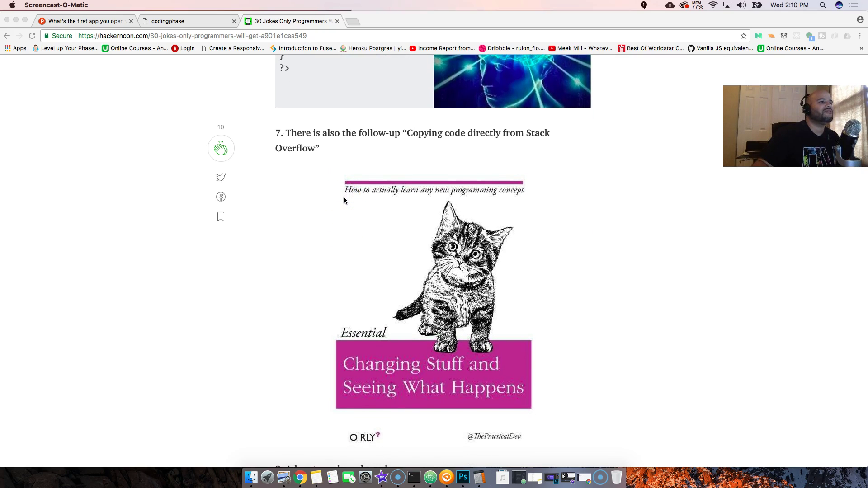
scroll(344, 197, down, 1)
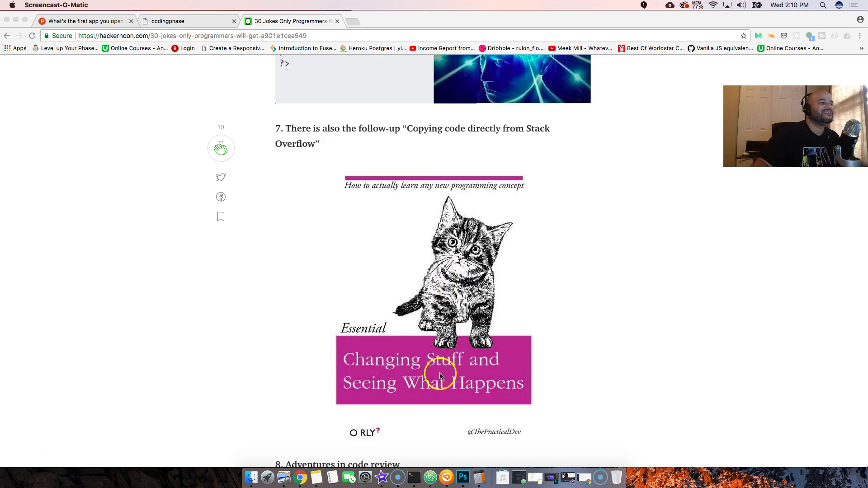
scroll(475, 397, down, 1)
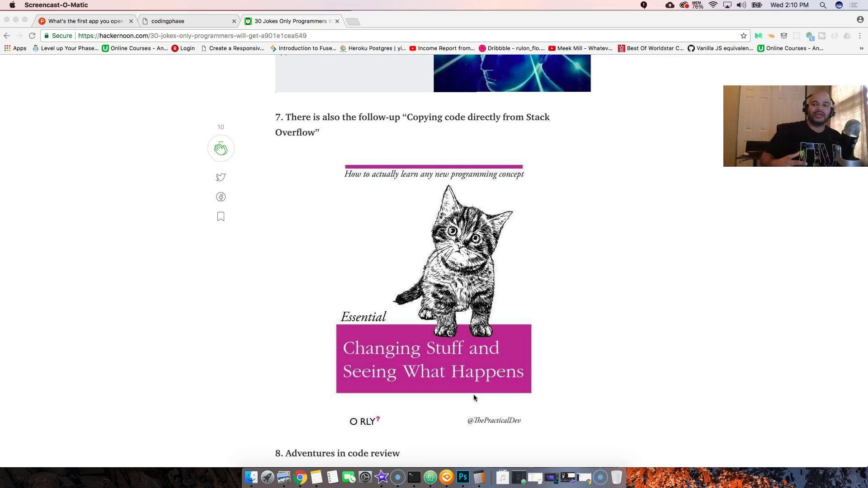
scroll(474, 396, down, 3)
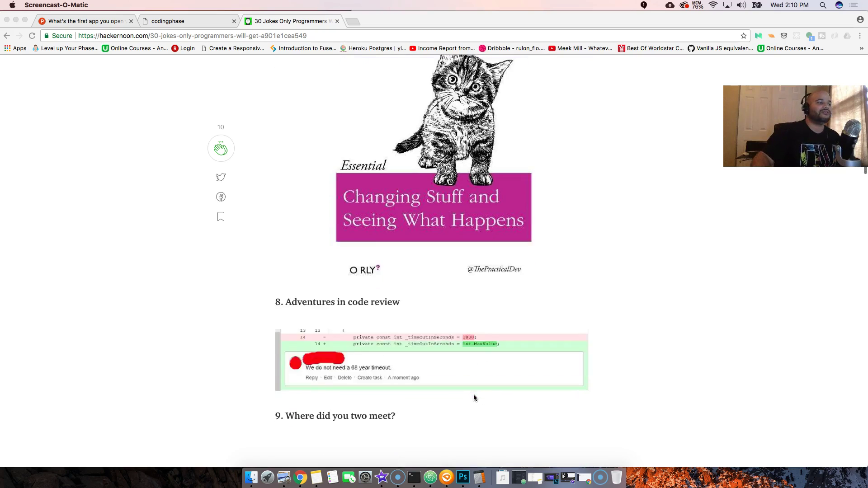
scroll(475, 402, down, 2)
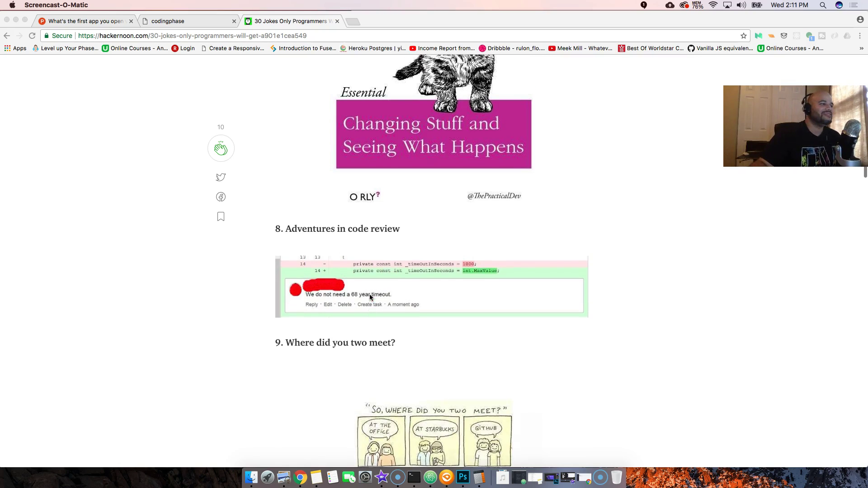
scroll(370, 297, down, 3)
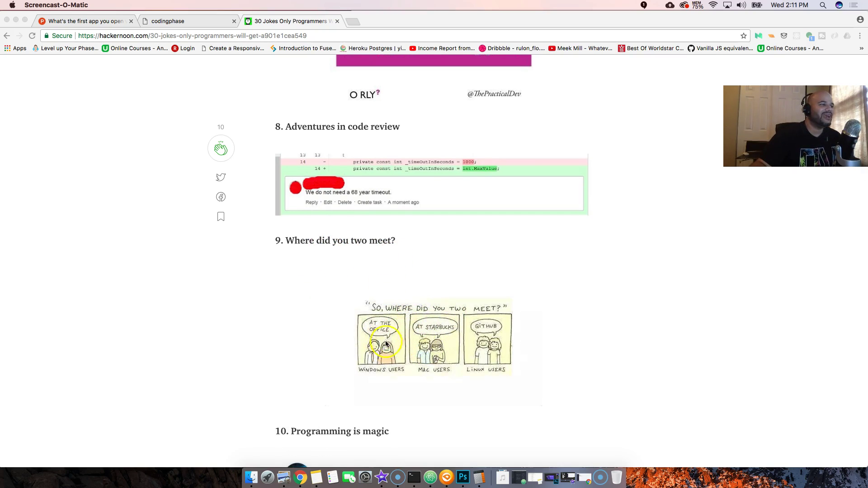
scroll(435, 339, down, 1)
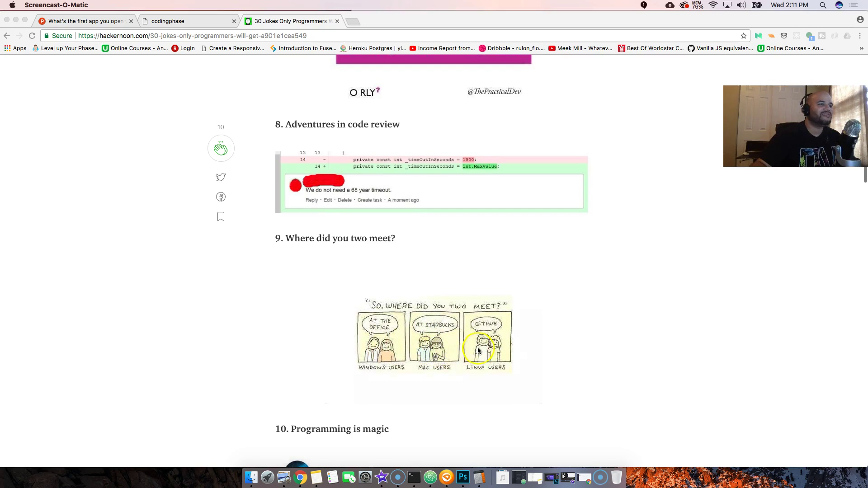
scroll(426, 360, down, 1)
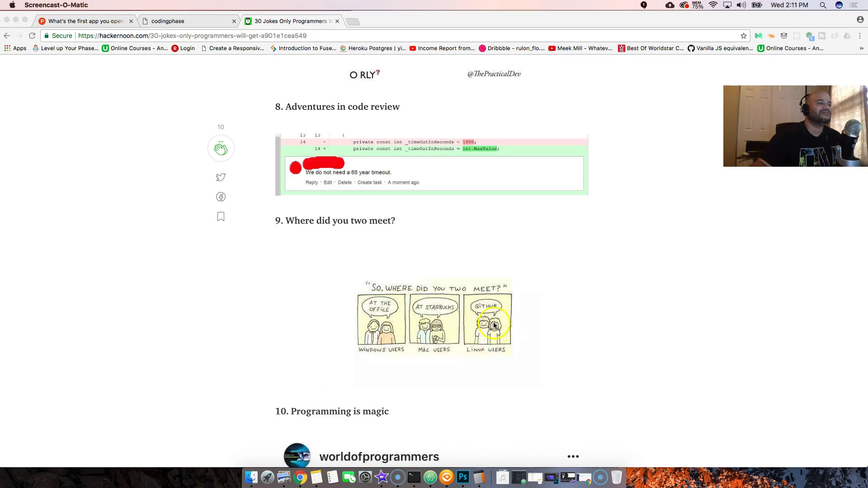
scroll(494, 326, down, 1)
scroll(494, 326, down, 3)
scroll(494, 325, down, 2)
scroll(495, 326, down, 3)
scroll(493, 326, down, 2)
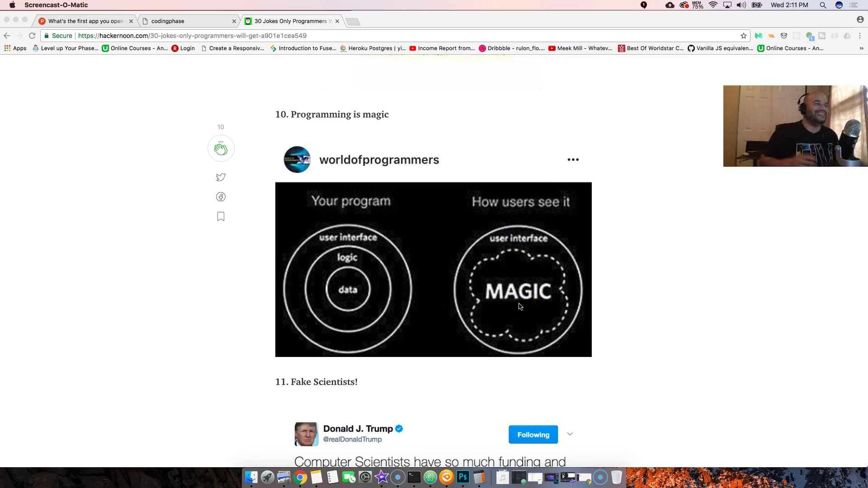
scroll(518, 304, down, 5)
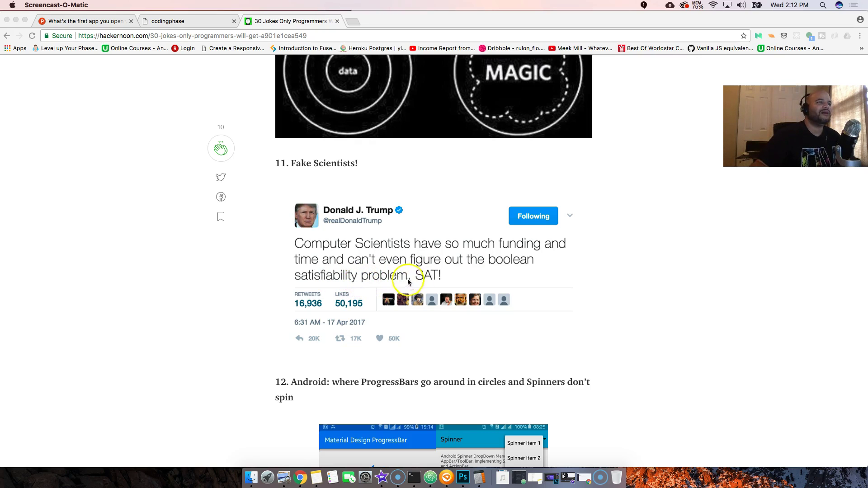
scroll(390, 284, down, 1)
scroll(391, 284, down, 1)
scroll(391, 284, down, 1)
scroll(391, 284, down, 2)
scroll(391, 284, down, 1)
scroll(391, 284, down, 2)
scroll(369, 244, down, 1)
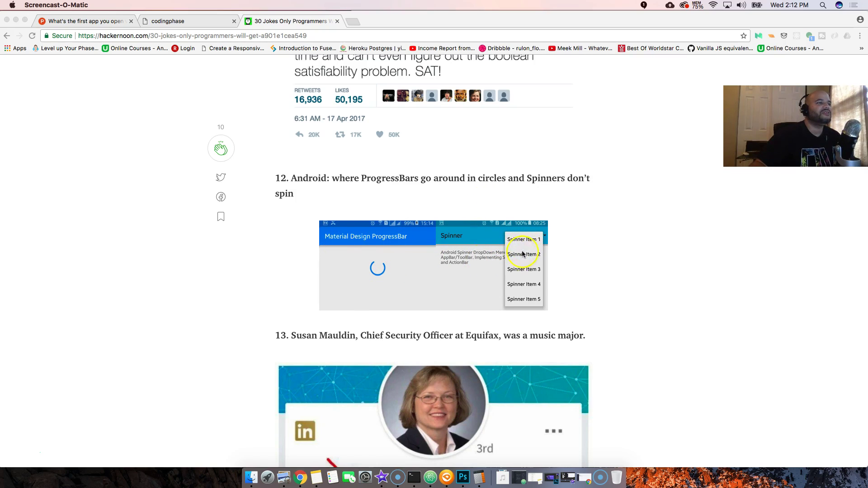
scroll(428, 268, down, 2)
scroll(428, 268, down, 3)
scroll(428, 264, down, 2)
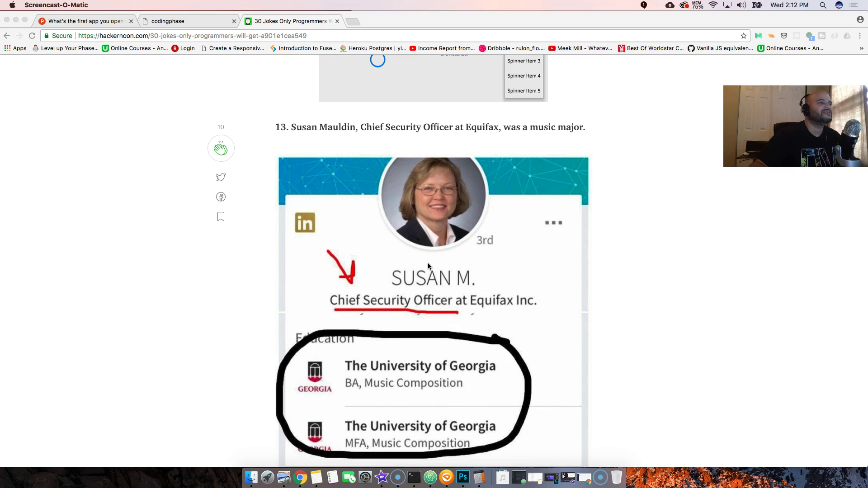
scroll(428, 262, down, 1)
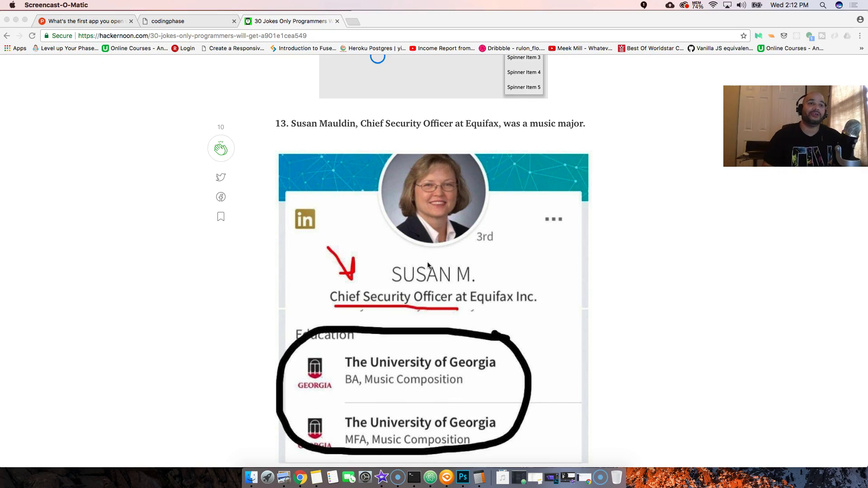
scroll(431, 267, up, 1)
scroll(434, 268, down, 2)
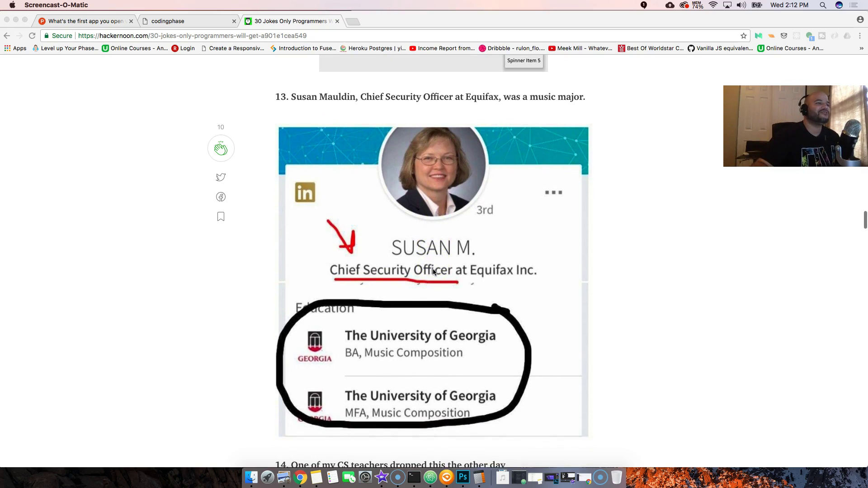
click(424, 318)
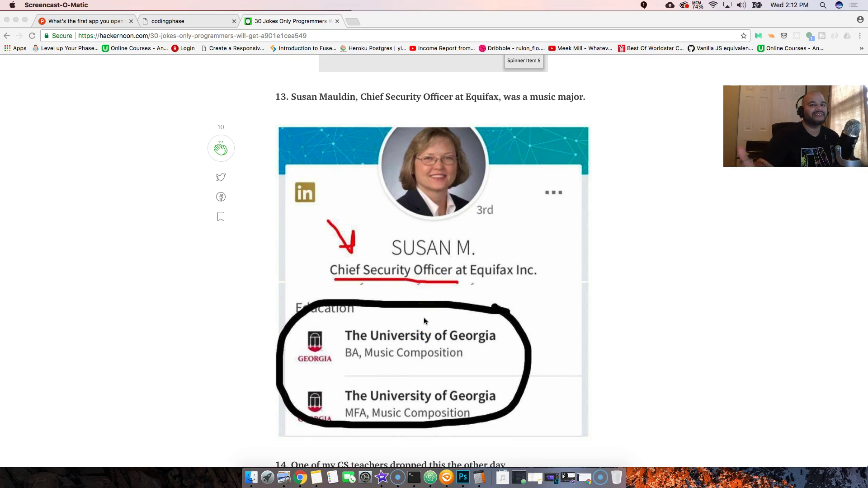
scroll(425, 321, down, 1)
scroll(424, 321, down, 3)
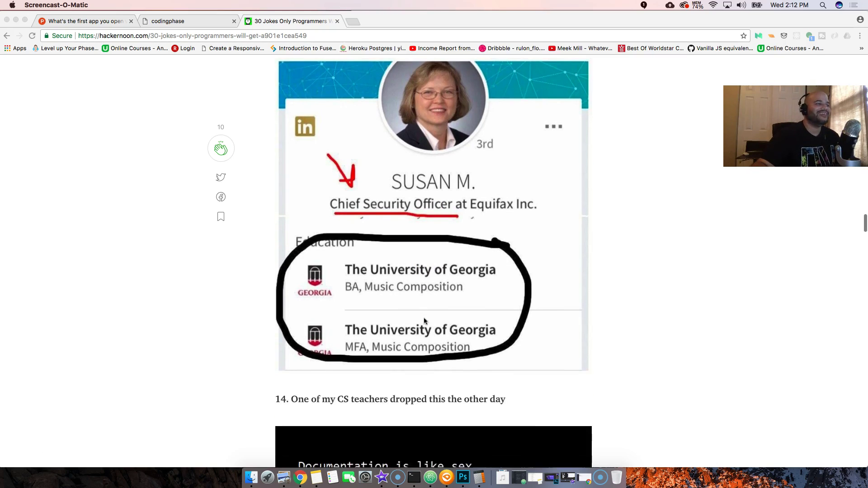
scroll(424, 321, down, 2)
scroll(424, 320, down, 3)
scroll(424, 320, down, 2)
scroll(424, 320, down, 1)
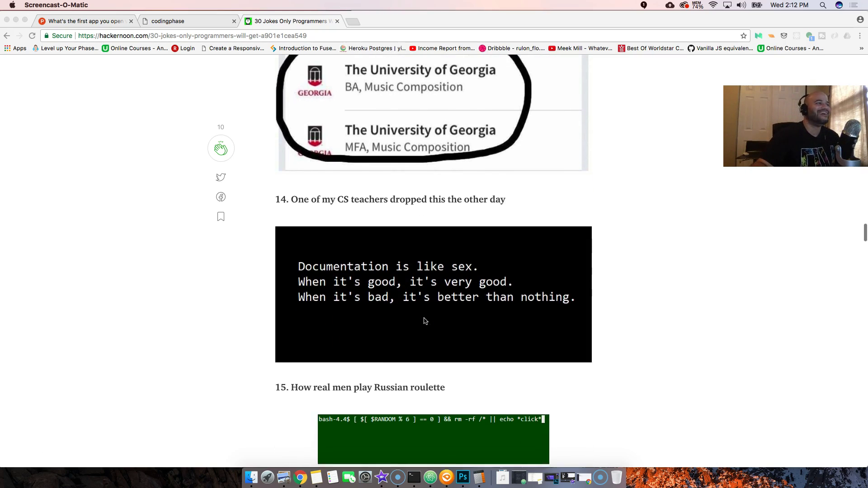
scroll(425, 320, down, 3)
Continue to joke 15's bash Russian roulette one-liner and joke 16's HttpClient sandwich error.
click(416, 286)
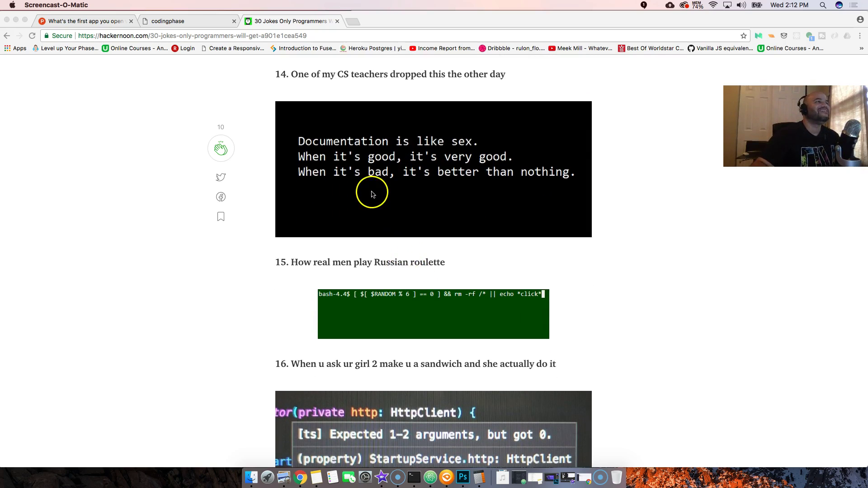
scroll(373, 183, up, 1)
scroll(408, 153, down, 1)
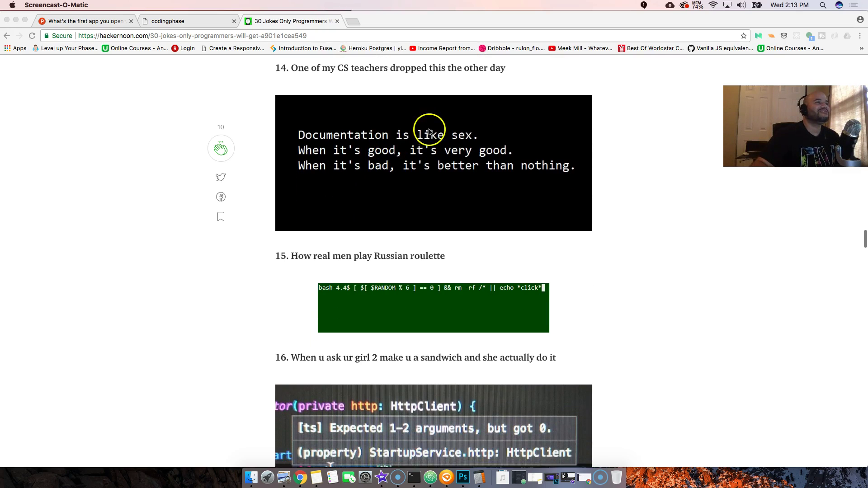
scroll(412, 110, up, 1)
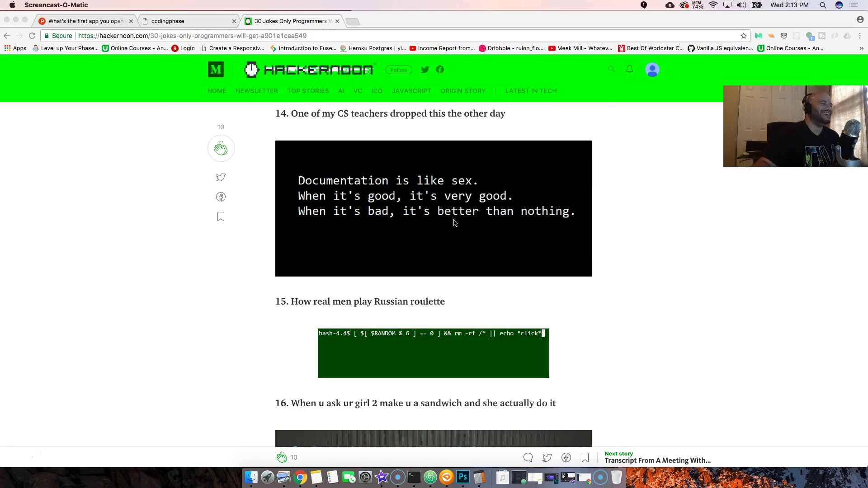
scroll(454, 223, down, 1)
scroll(455, 223, down, 2)
scroll(455, 223, down, 1)
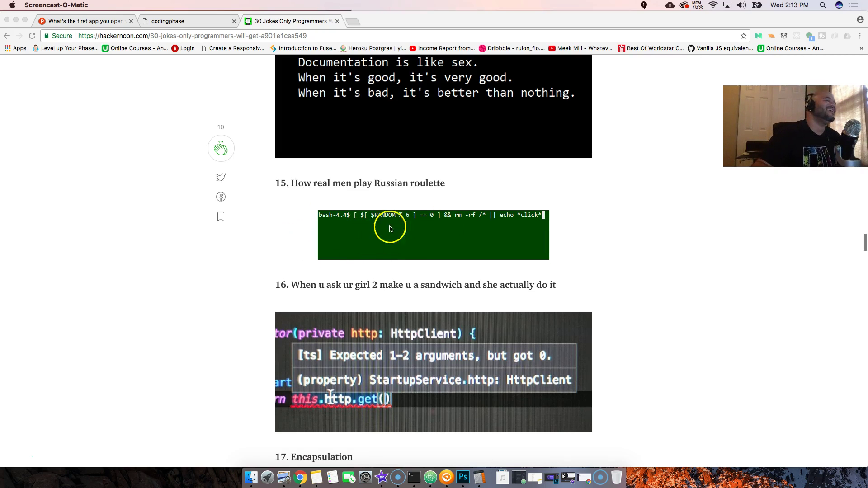
scroll(400, 228, down, 2)
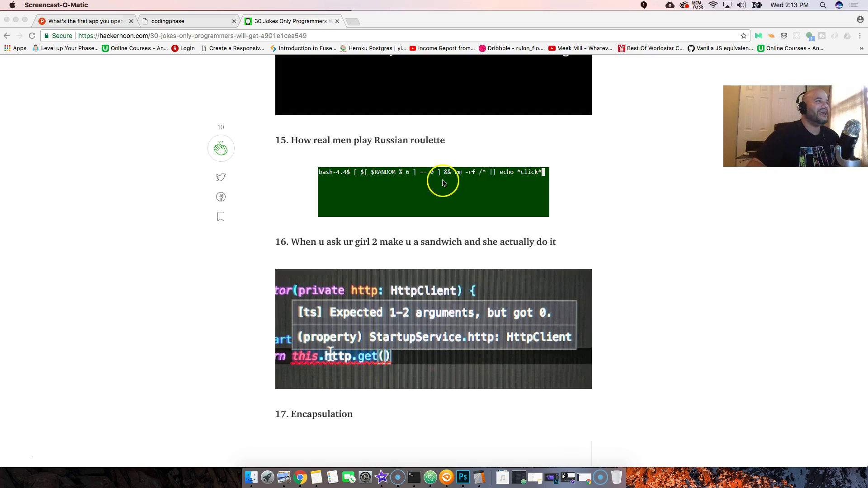
scroll(415, 194, down, 1)
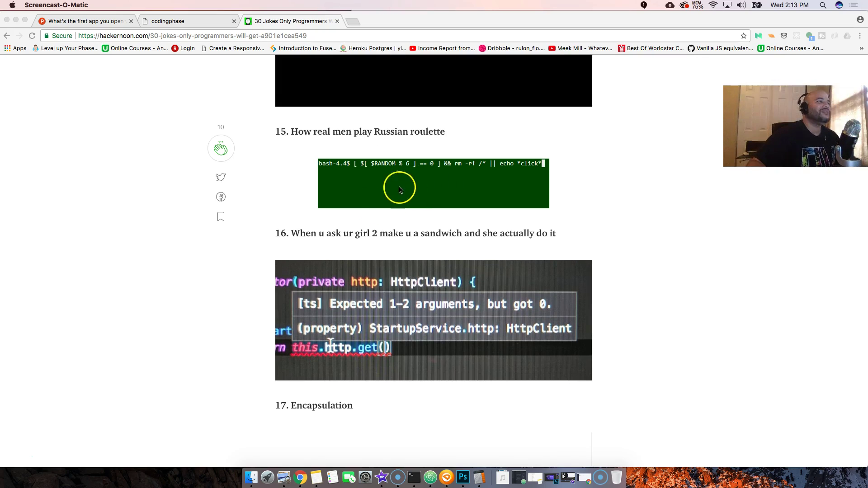
scroll(356, 219, down, 2)
scroll(356, 219, down, 1)
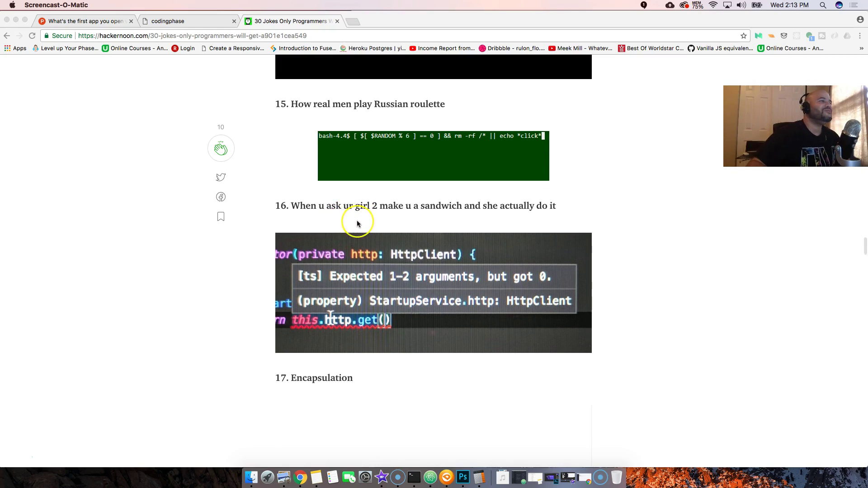
scroll(357, 223, down, 1)
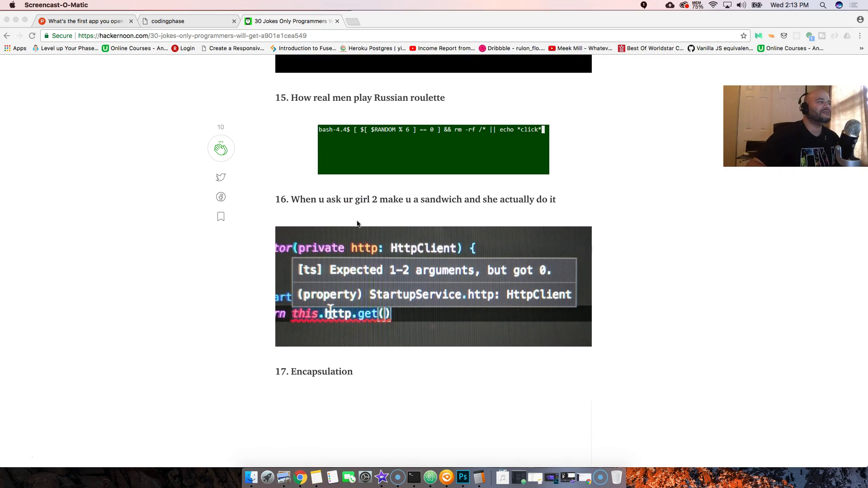
scroll(358, 224, down, 1)
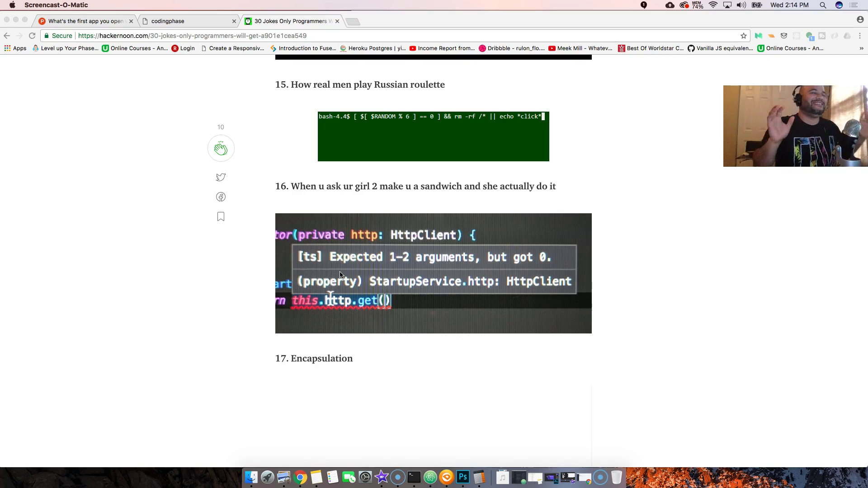
scroll(343, 274, down, 5)
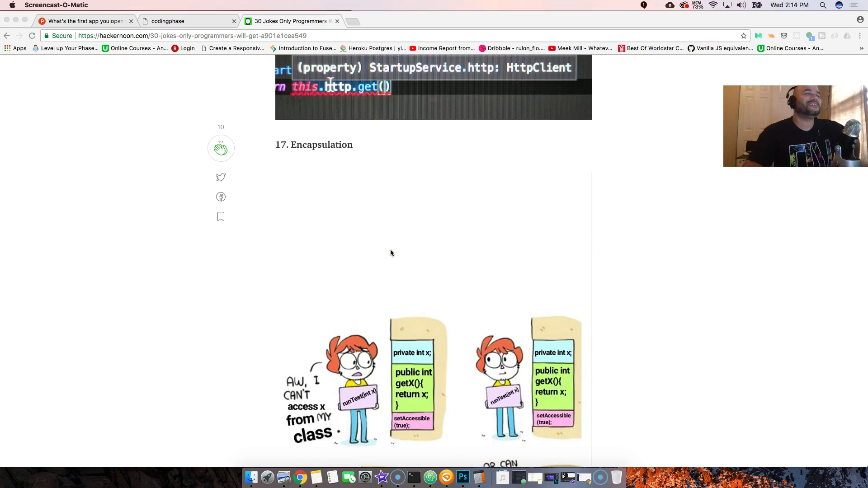
scroll(391, 252, down, 2)
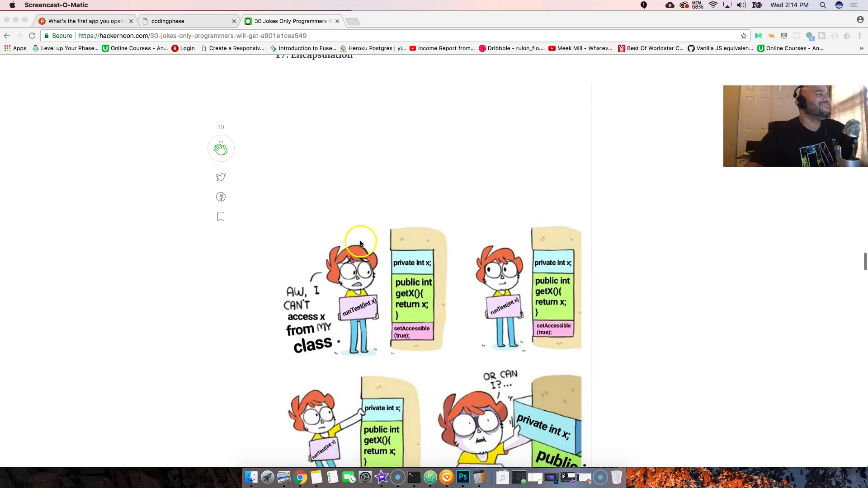
scroll(379, 249, up, 1)
scroll(418, 282, down, 2)
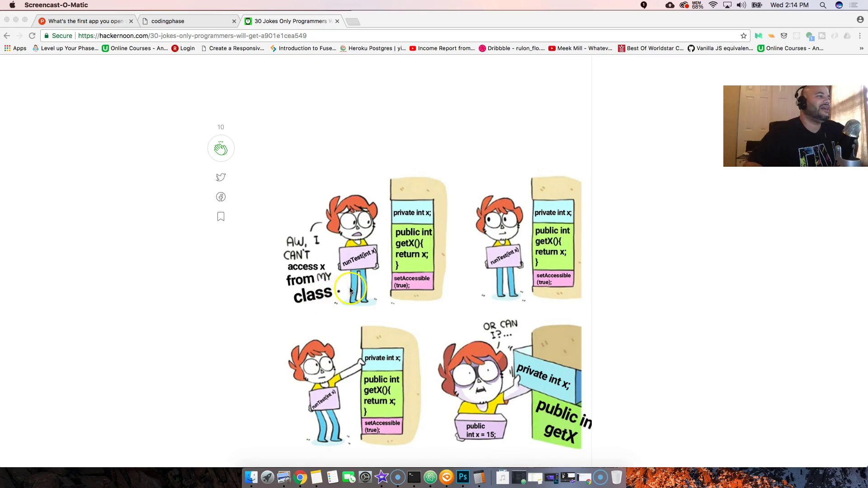
scroll(440, 299, down, 1)
scroll(445, 281, down, 4)
scroll(446, 272, down, 1)
scroll(446, 271, down, 1)
scroll(500, 240, down, 5)
scroll(475, 233, down, 3)
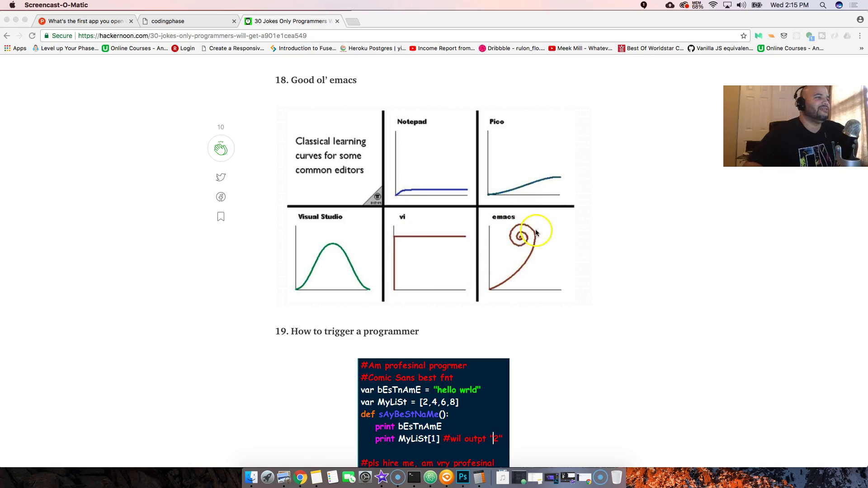
scroll(401, 208, down, 2)
scroll(398, 212, down, 10)
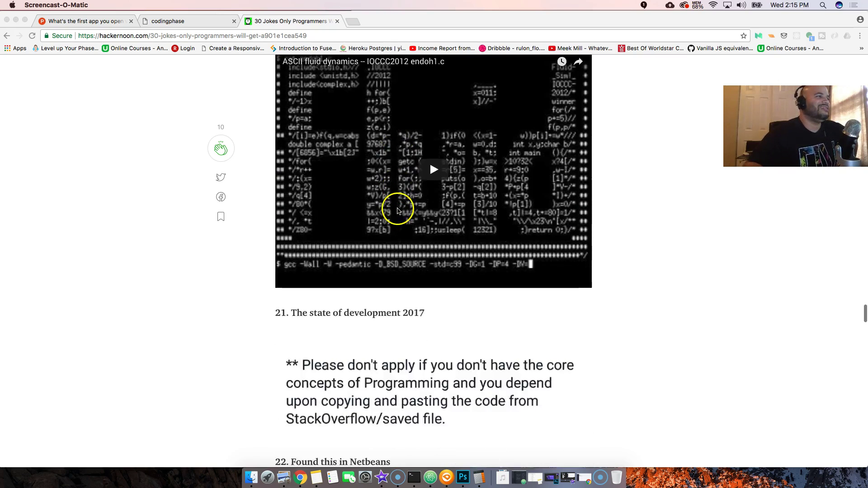
scroll(398, 212, up, 2)
scroll(398, 213, up, 4)
scroll(393, 214, up, 2)
scroll(389, 216, up, 2)
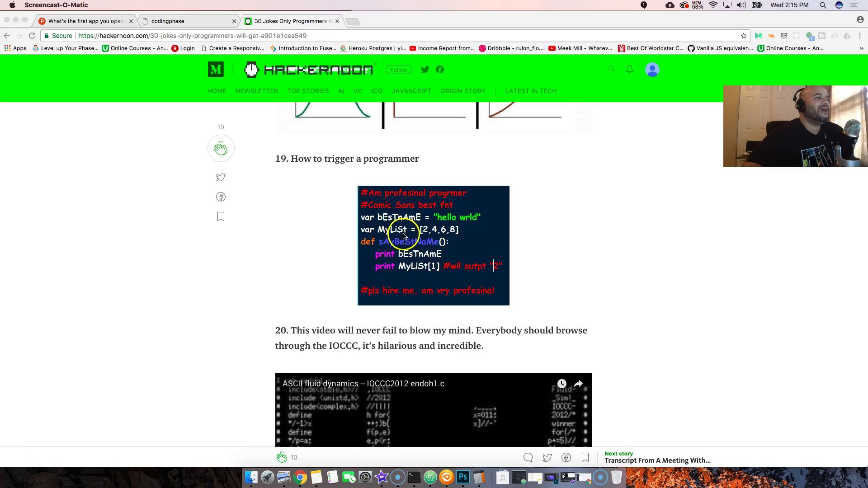
scroll(412, 236, down, 2)
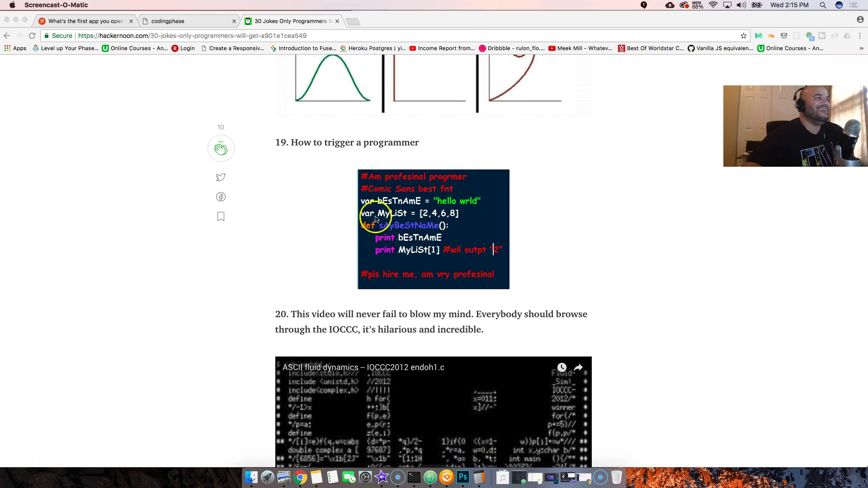
scroll(402, 234, down, 5)
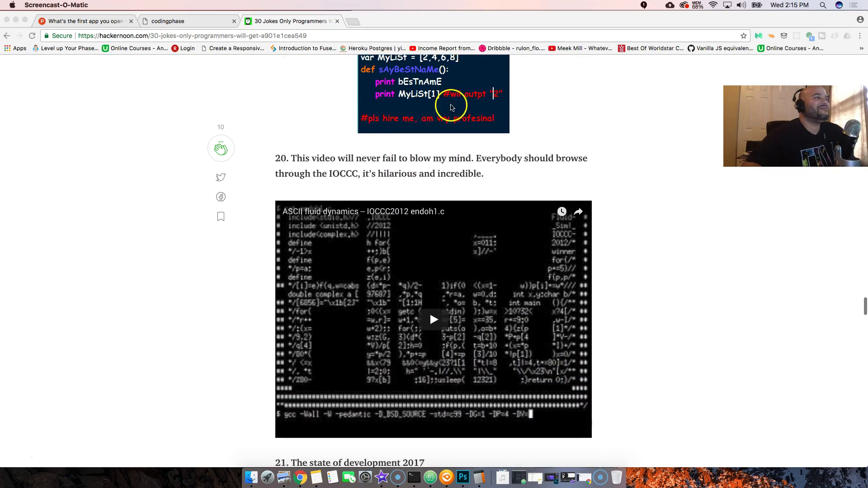
scroll(434, 136, up, 1)
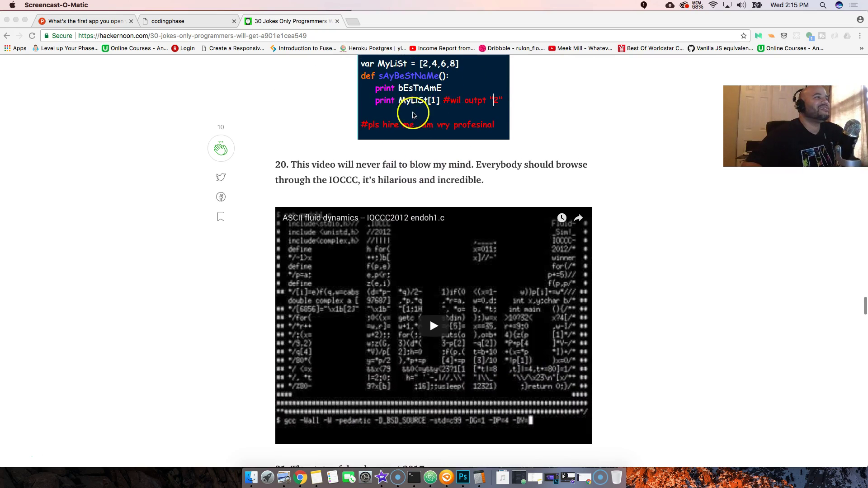
scroll(413, 115, up, 1)
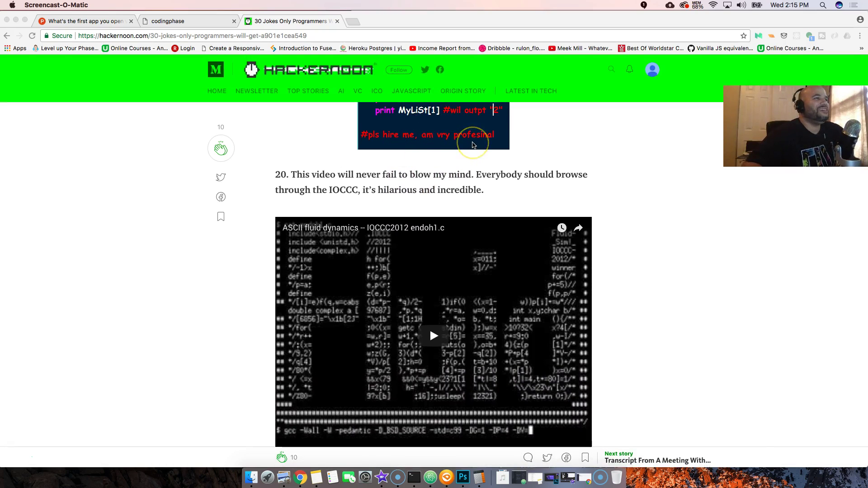
scroll(468, 146, up, 3)
scroll(462, 145, up, 1)
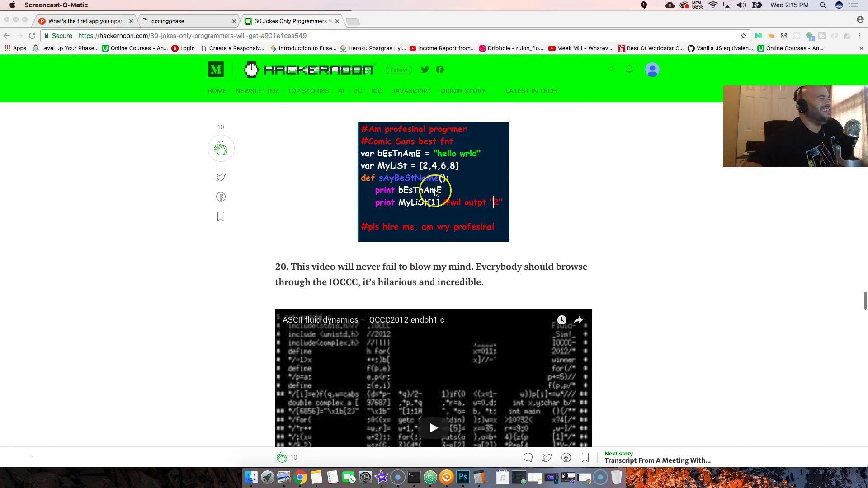
scroll(435, 193, down, 2)
scroll(434, 193, down, 3)
scroll(401, 138, up, 2)
scroll(441, 146, up, 3)
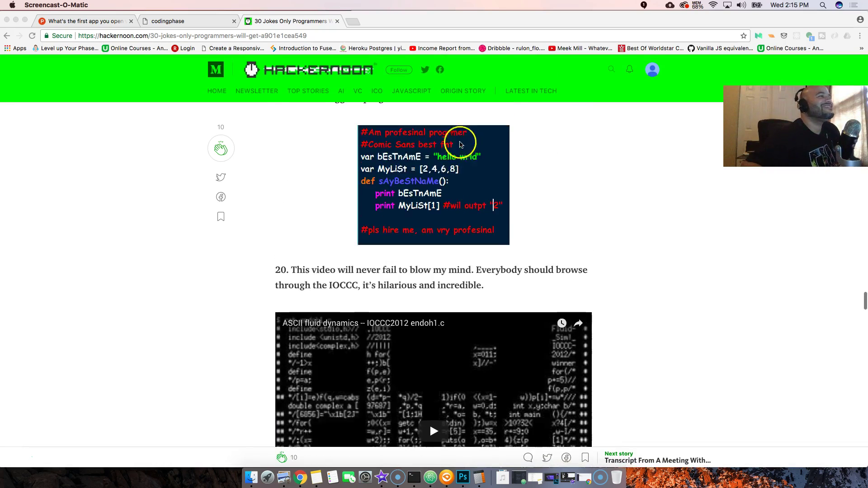
scroll(457, 152, up, 1)
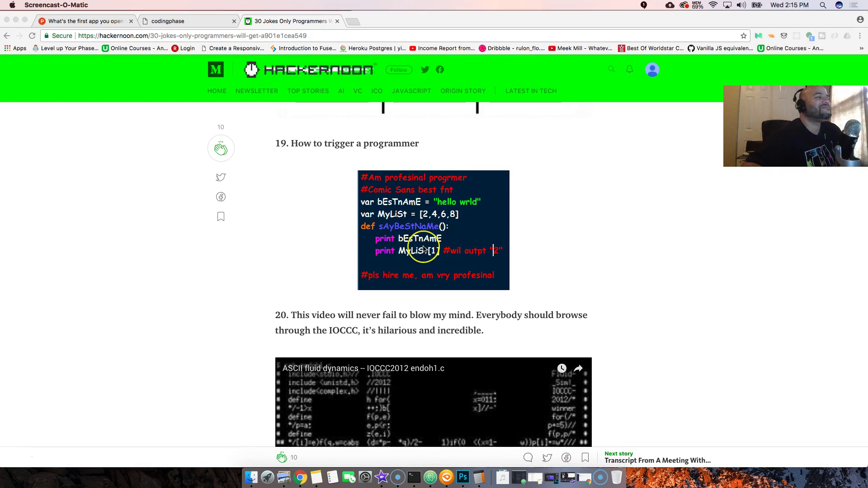
scroll(424, 250, down, 1)
scroll(407, 231, down, 3)
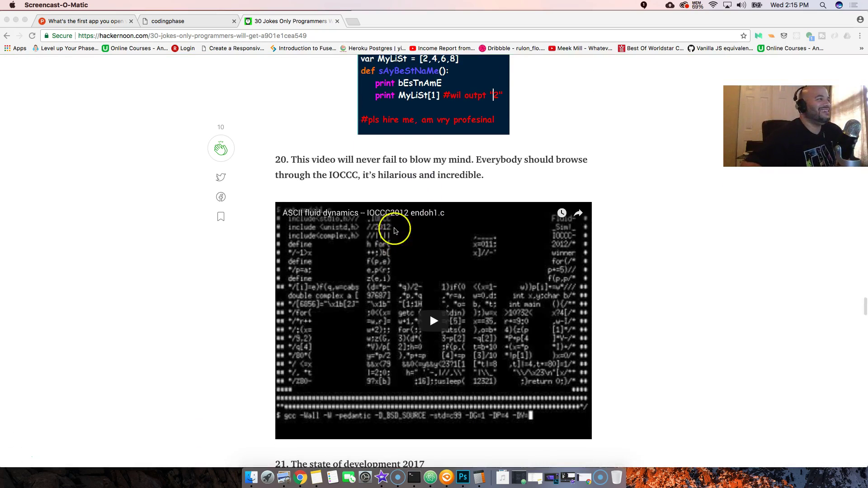
scroll(367, 175, down, 1)
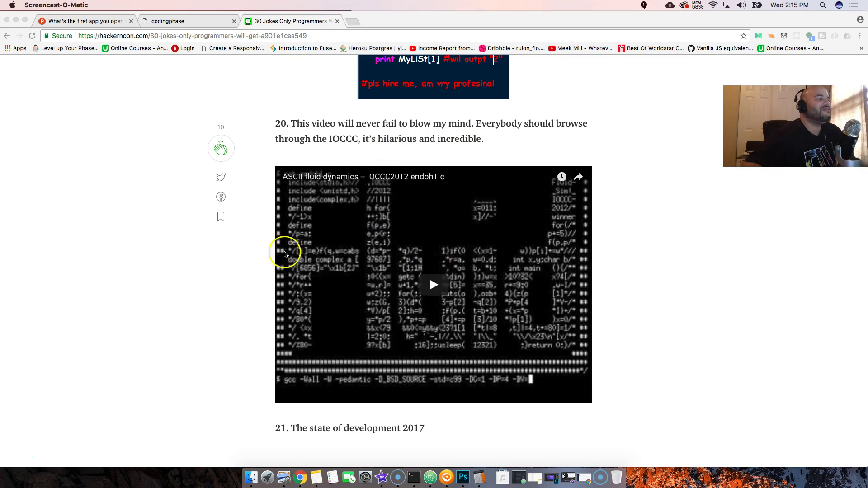
scroll(310, 226, down, 5)
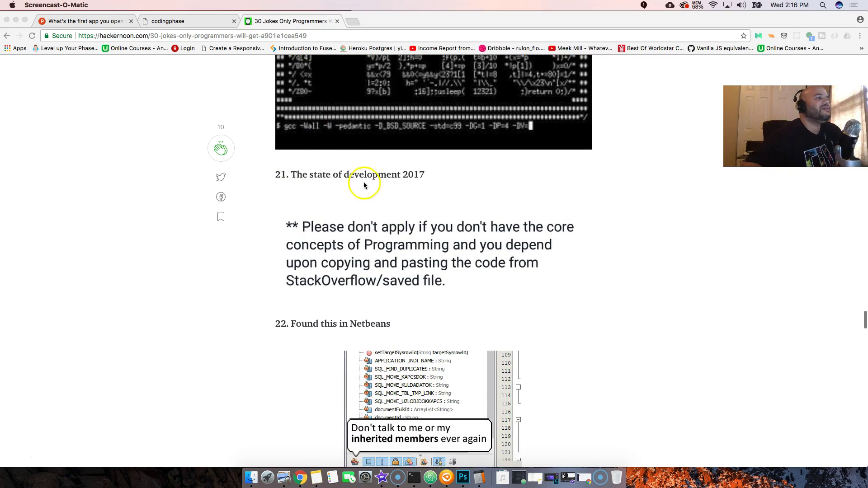
scroll(341, 185, up, 1)
scroll(340, 185, up, 3)
scroll(339, 204, down, 3)
scroll(339, 233, down, 1)
scroll(340, 239, down, 1)
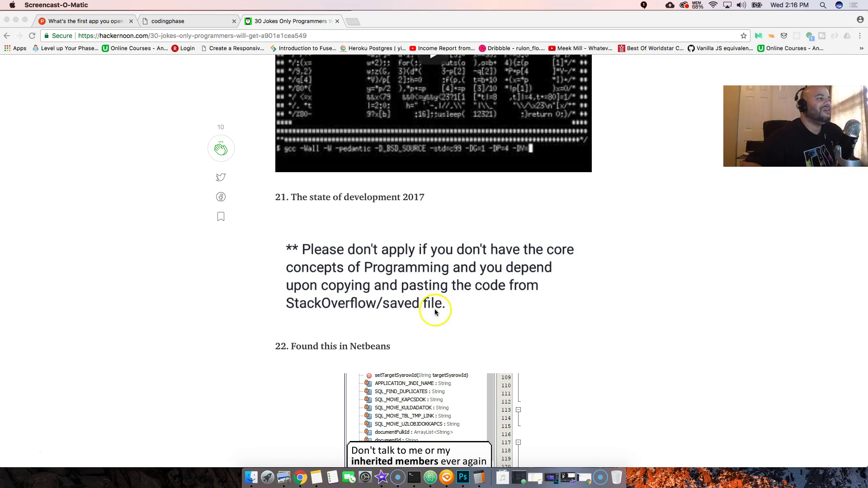
scroll(435, 305, down, 3)
scroll(401, 204, down, 1)
scroll(390, 211, down, 1)
scroll(367, 225, down, 1)
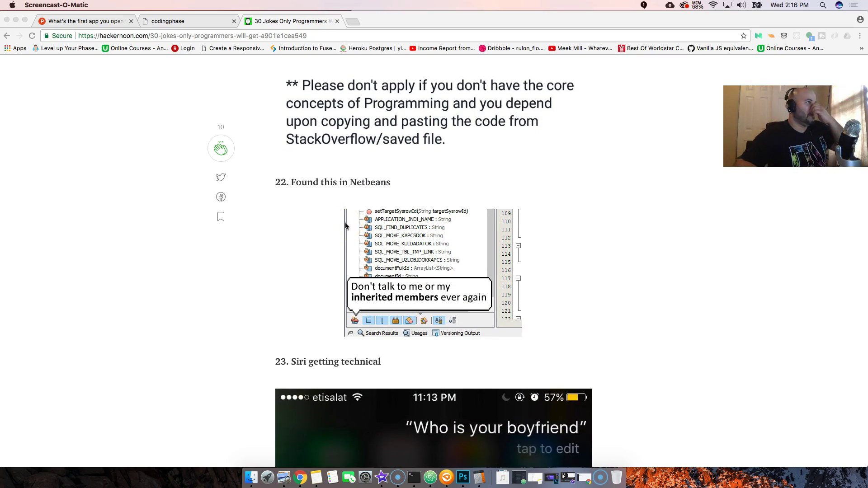
scroll(345, 226, down, 1)
scroll(346, 227, down, 2)
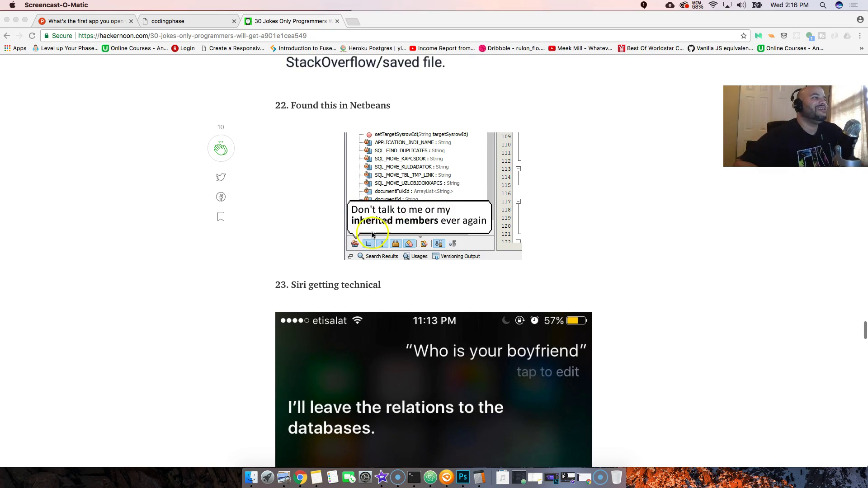
scroll(367, 234, down, 2)
scroll(365, 235, down, 3)
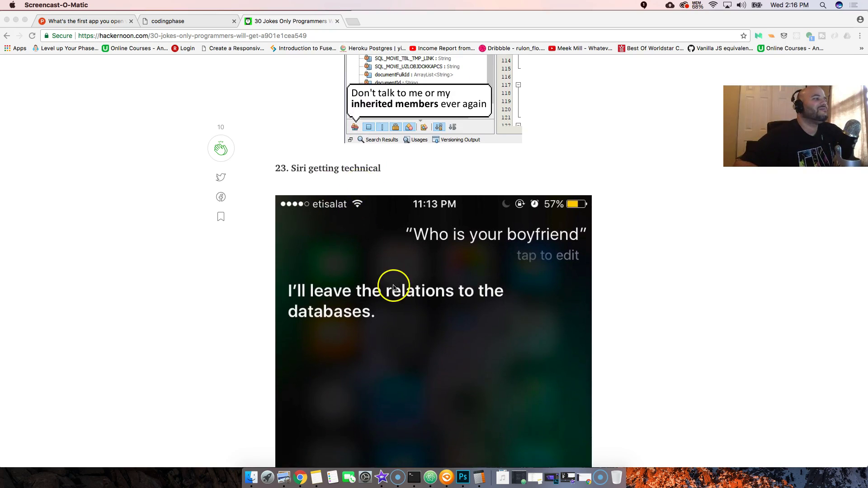
scroll(394, 289, down, 2)
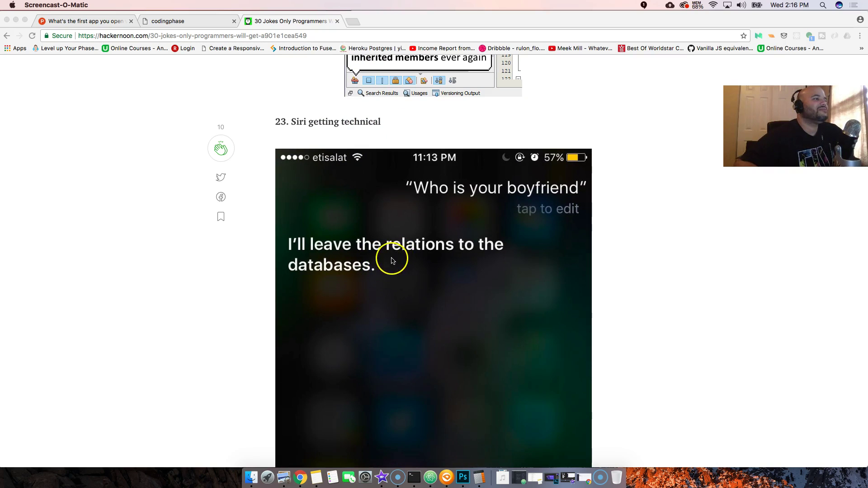
scroll(392, 262, down, 2)
scroll(391, 261, down, 5)
scroll(391, 261, down, 10)
scroll(392, 262, down, 2)
scroll(391, 261, down, 3)
scroll(390, 260, up, 3)
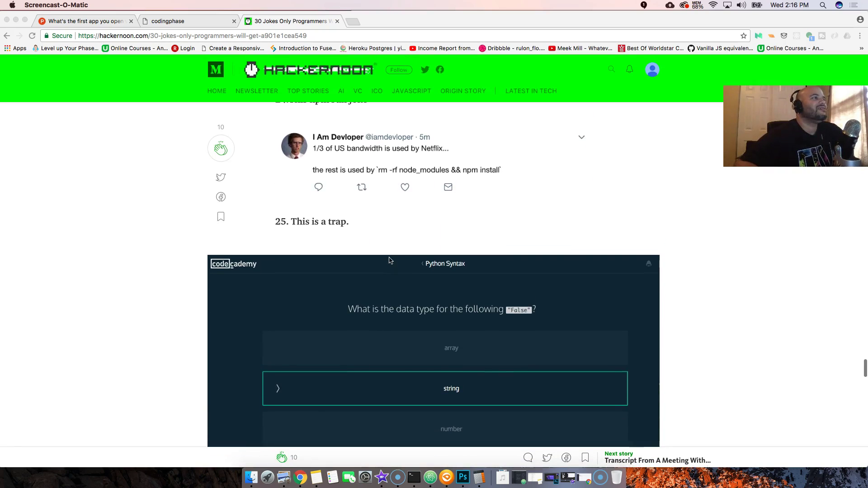
scroll(390, 260, up, 2)
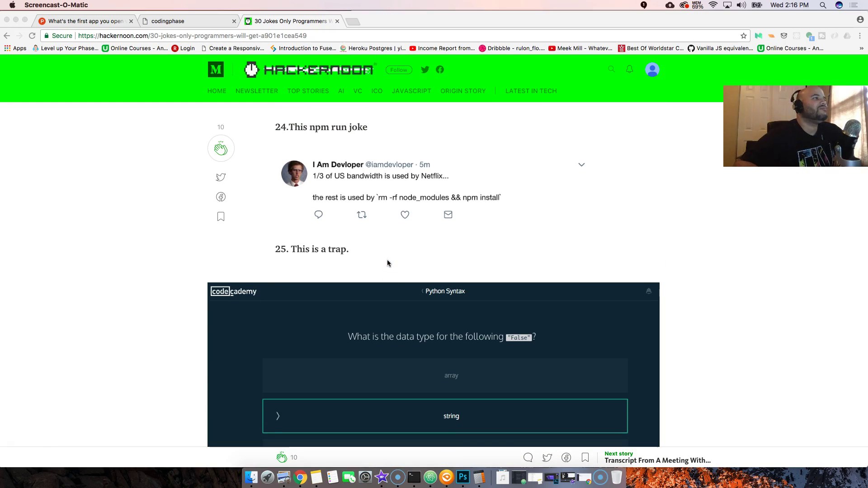
scroll(387, 263, up, 1)
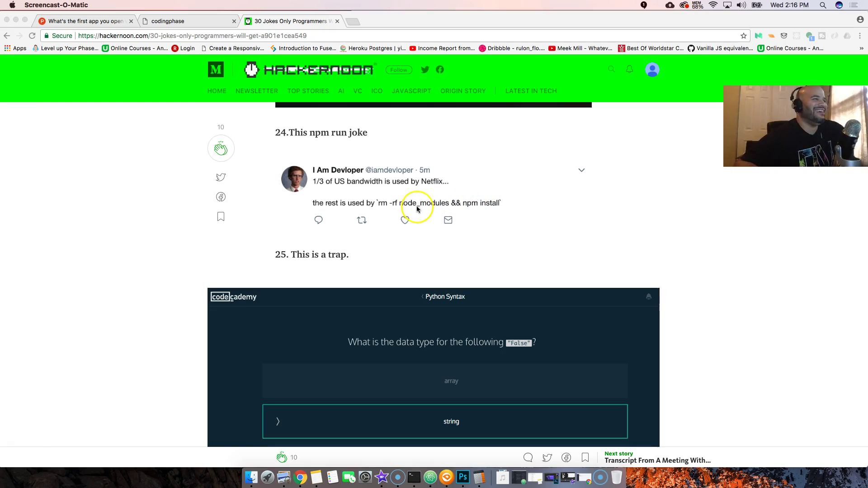
scroll(421, 207, down, 1)
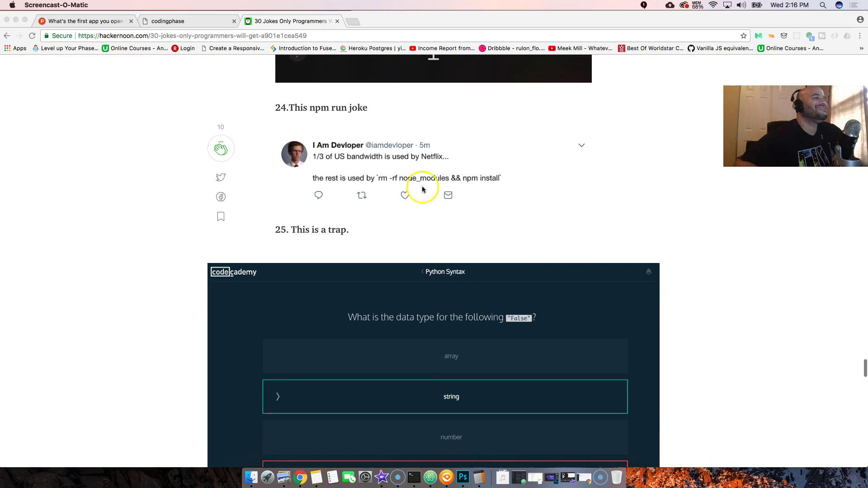
scroll(438, 230, down, 3)
scroll(436, 229, down, 2)
scroll(436, 229, down, 1)
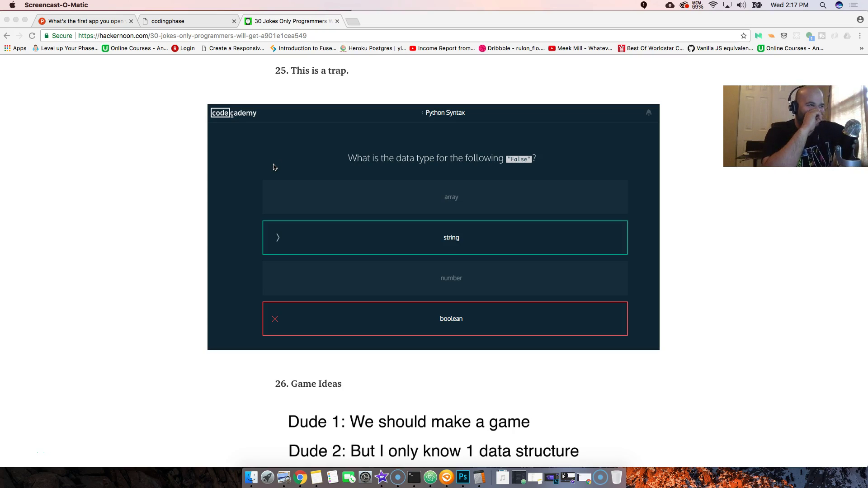
scroll(274, 168, up, 2)
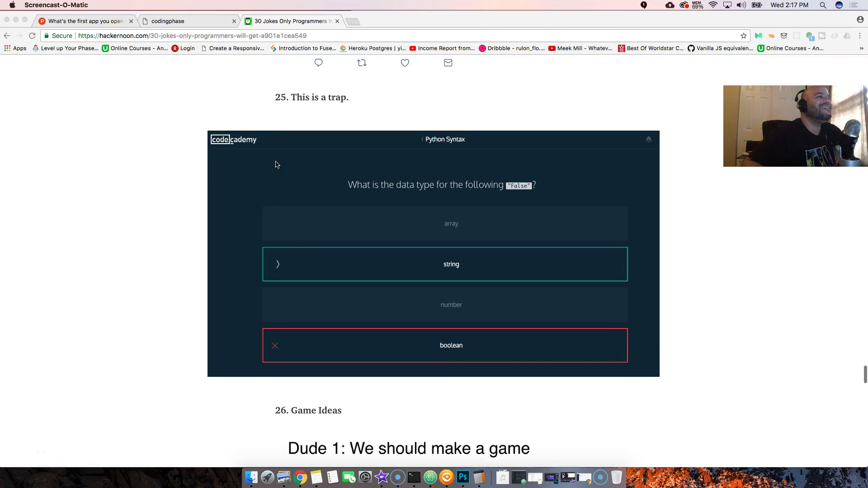
scroll(273, 168, up, 1)
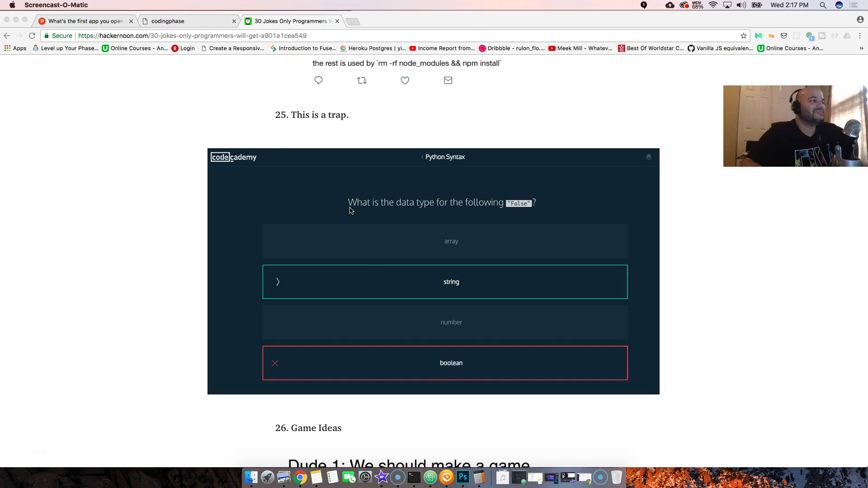
Adjust the view around joke 25's Codecademy quiz so heading 26, Game Ideas, shows beneath it.
drag(494, 225, 516, 217)
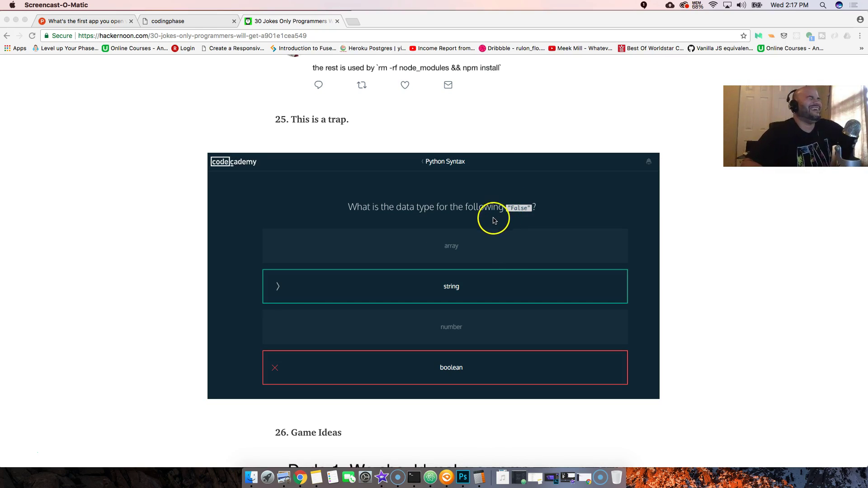
scroll(527, 217, up, 1)
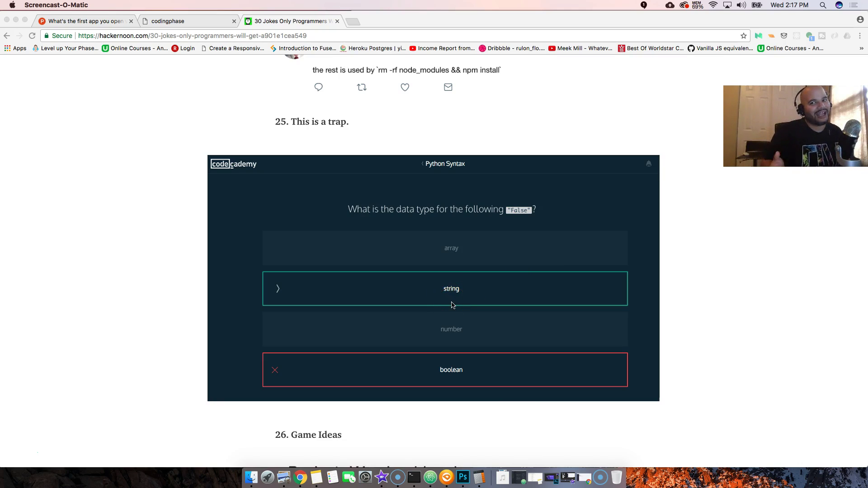
scroll(451, 306, down, 3)
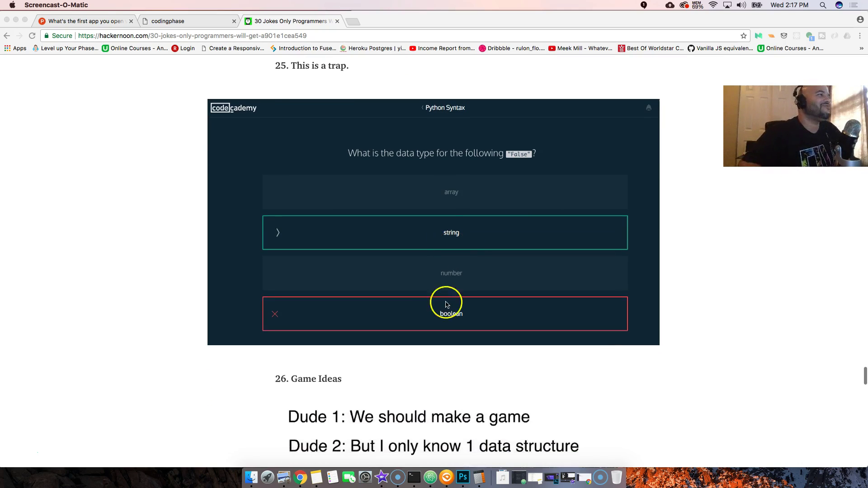
scroll(431, 282, down, 3)
scroll(431, 282, down, 2)
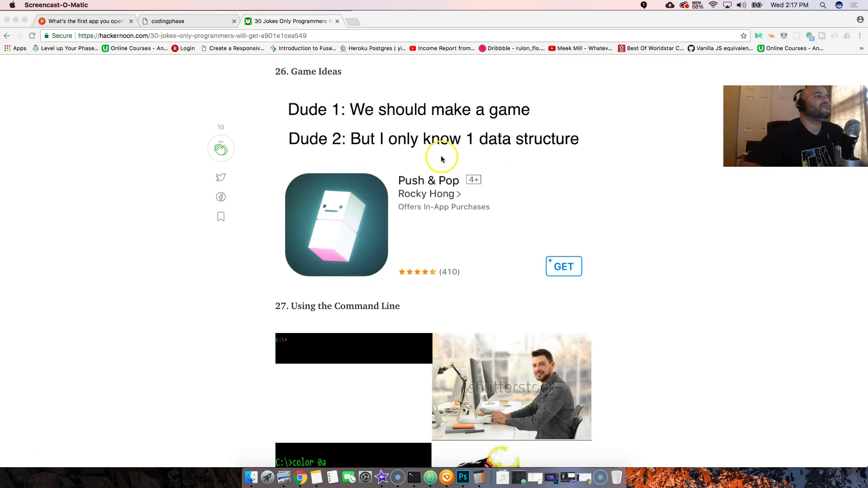
scroll(441, 197, down, 2)
scroll(448, 205, down, 2)
scroll(448, 206, down, 1)
scroll(448, 205, down, 3)
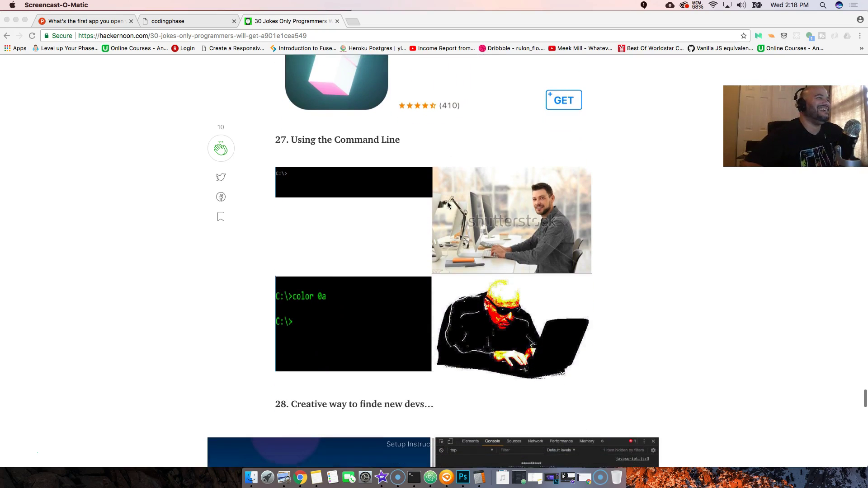
scroll(448, 206, down, 1)
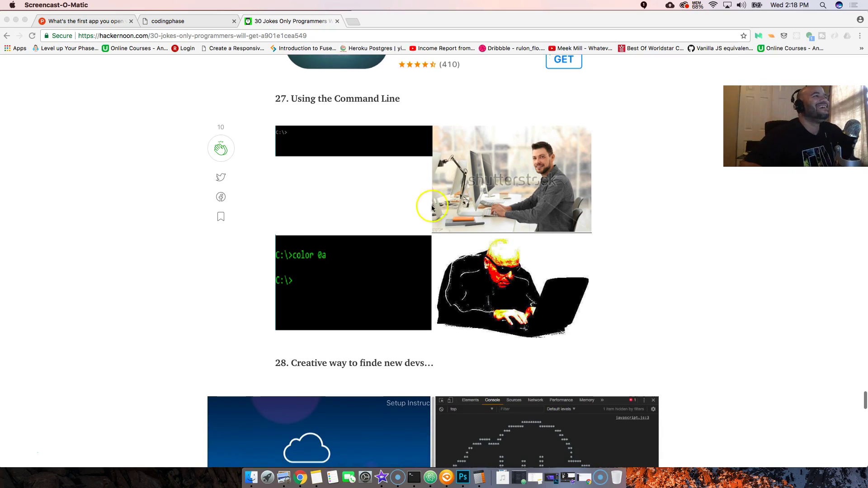
scroll(426, 195, down, 1)
scroll(430, 178, down, 1)
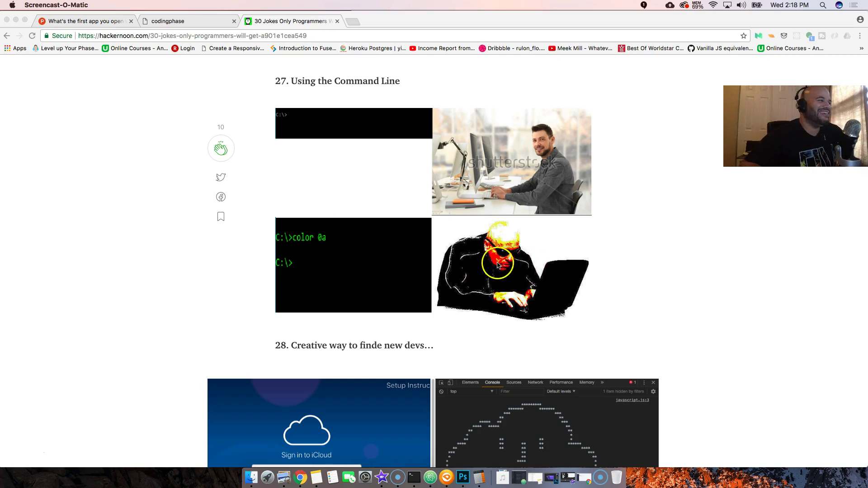
scroll(398, 262, down, 2)
scroll(399, 264, down, 2)
scroll(401, 263, down, 2)
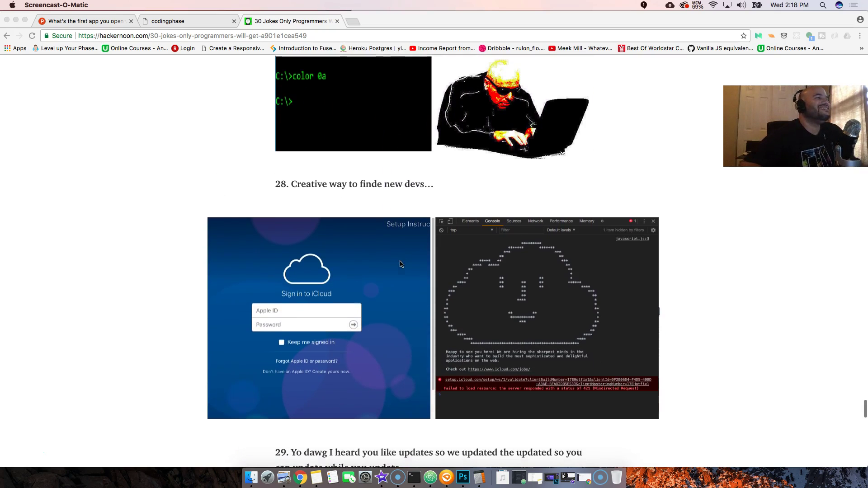
scroll(400, 264, up, 4)
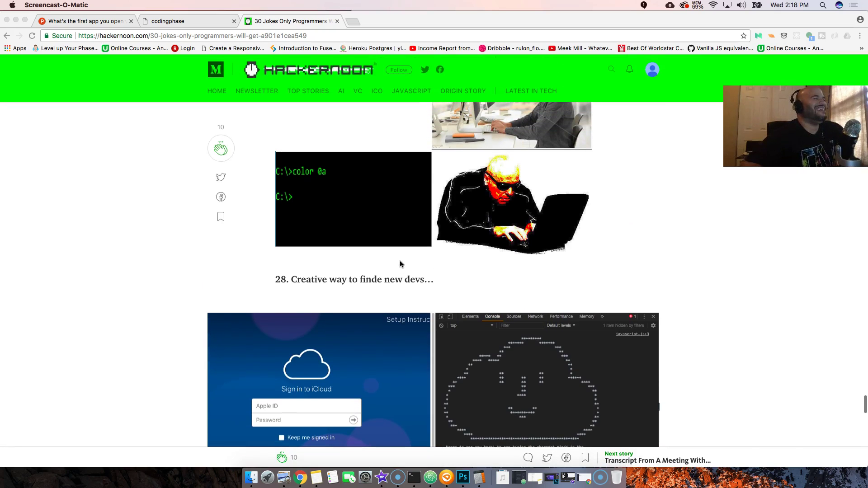
scroll(400, 264, down, 1)
scroll(400, 264, down, 3)
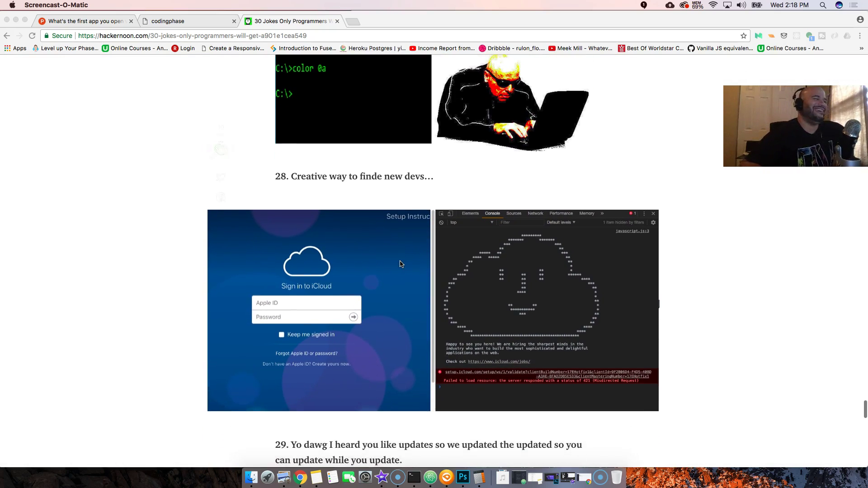
scroll(400, 264, down, 1)
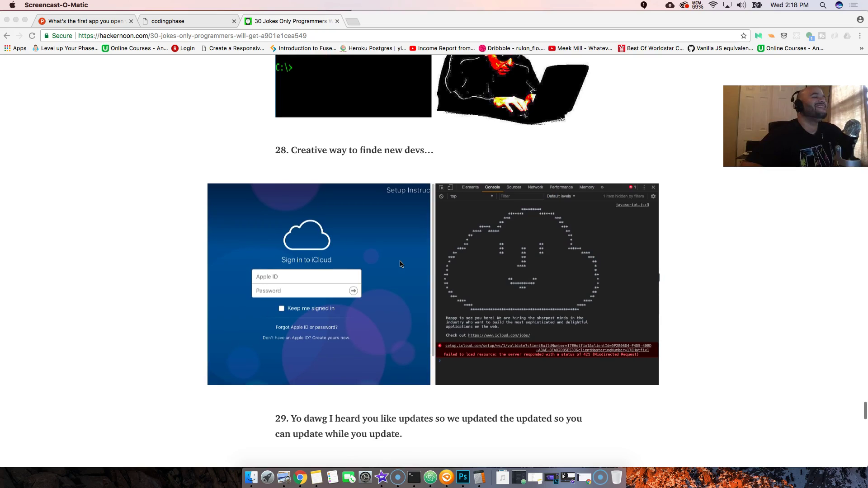
scroll(401, 264, down, 1)
scroll(400, 264, down, 1)
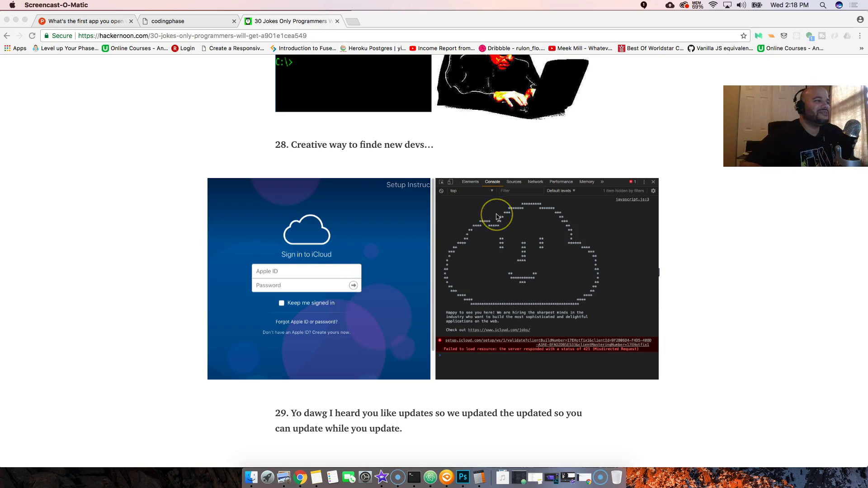
scroll(497, 216, down, 2)
scroll(497, 216, down, 2)
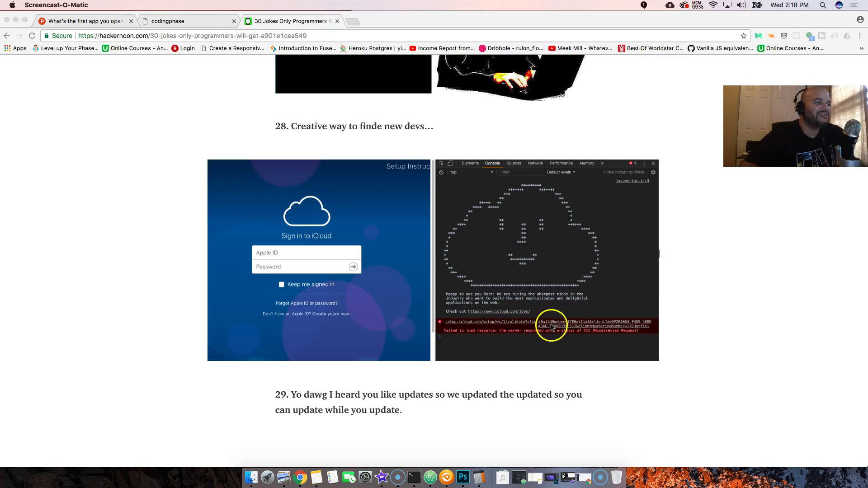
scroll(540, 333, down, 2)
scroll(541, 333, down, 3)
scroll(540, 330, down, 5)
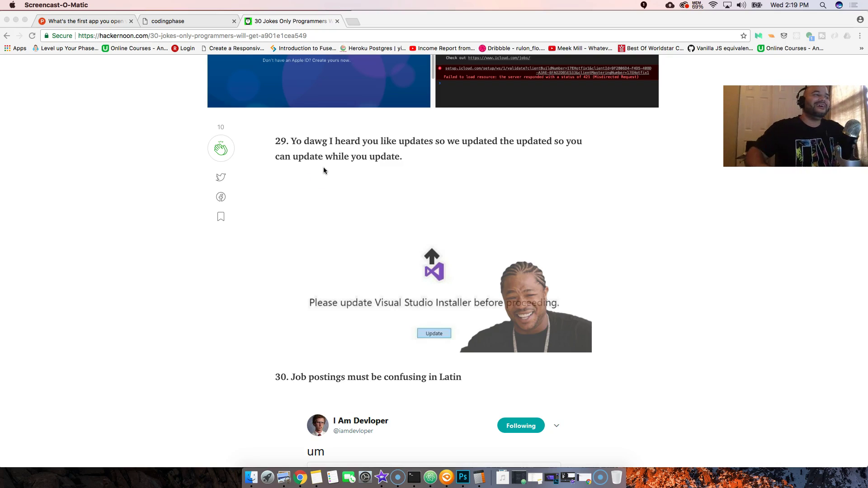
scroll(316, 200, down, 3)
scroll(316, 208, down, 2)
scroll(316, 208, down, 2)
scroll(314, 204, down, 1)
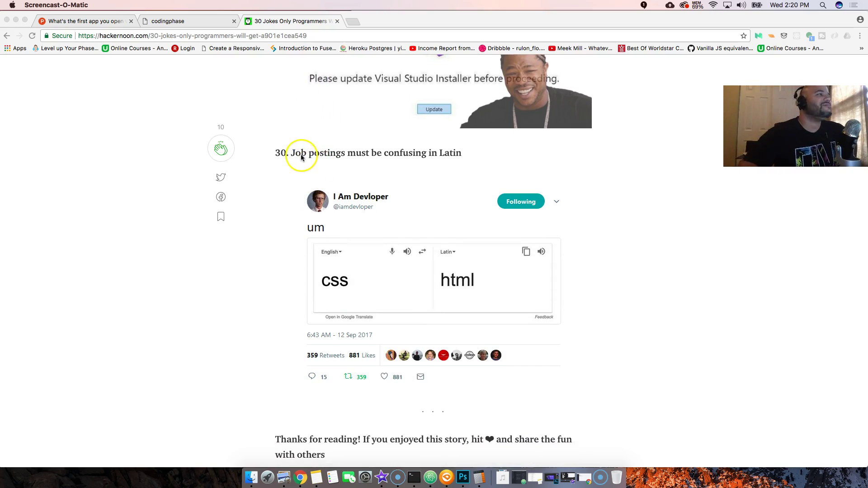
scroll(312, 155, down, 1)
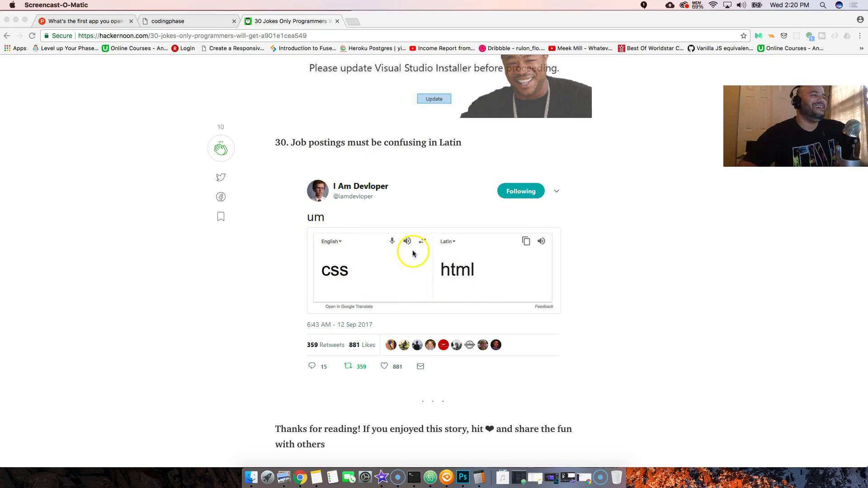
scroll(366, 256, down, 1)
scroll(367, 255, down, 5)
scroll(366, 255, down, 2)
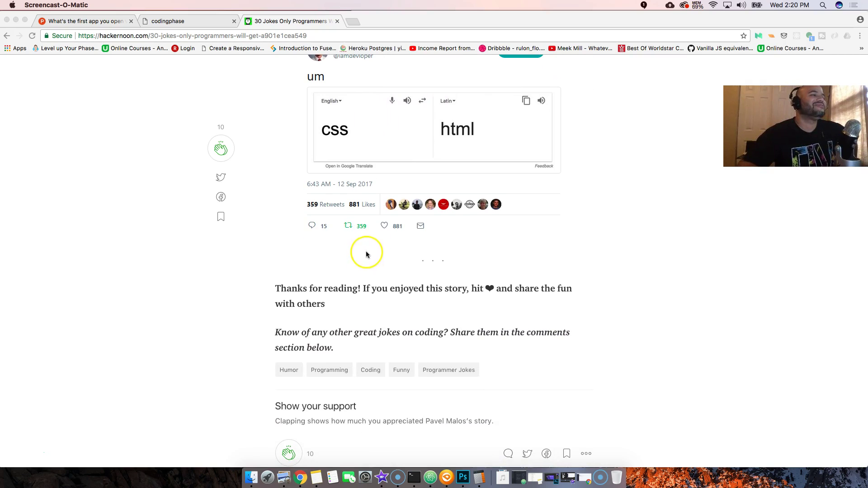
scroll(304, 219, up, 3)
scroll(304, 219, up, 1)
scroll(300, 217, up, 10)
scroll(294, 213, up, 5)
scroll(295, 213, up, 3)
scroll(252, 248, up, 2)
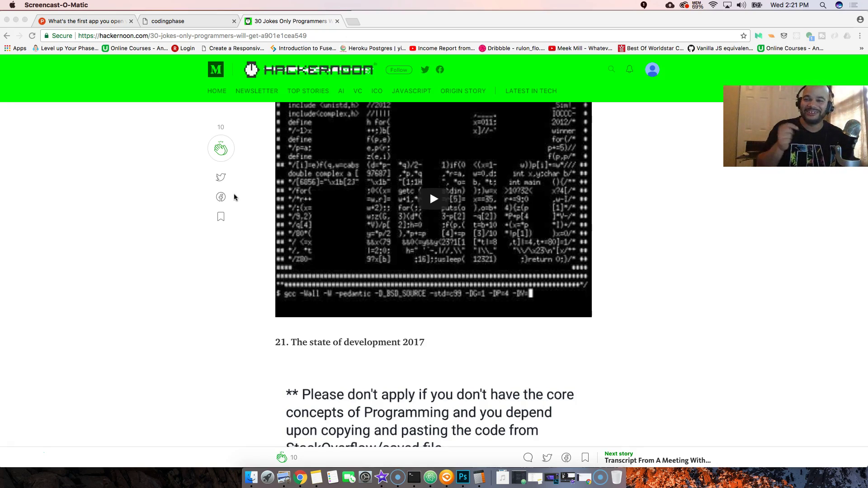
Return up from the article's end to joke 20's ASCII fluid-dynamics video and joke 21's job warning.
click(140, 448)
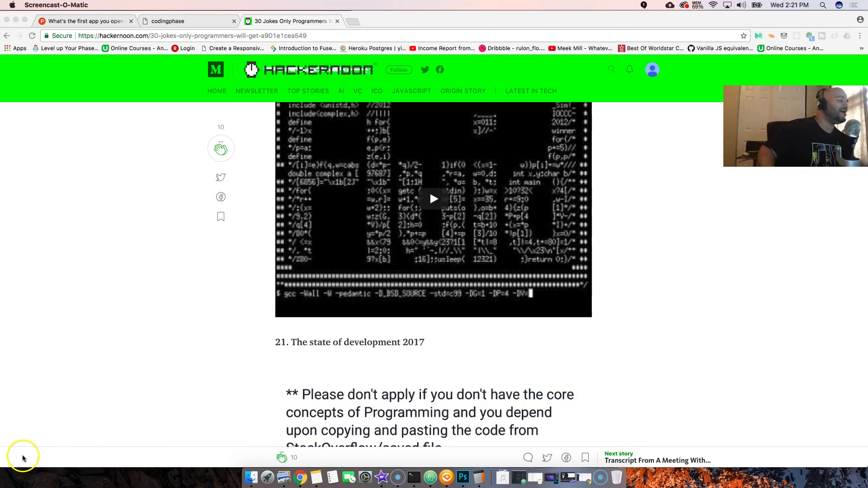